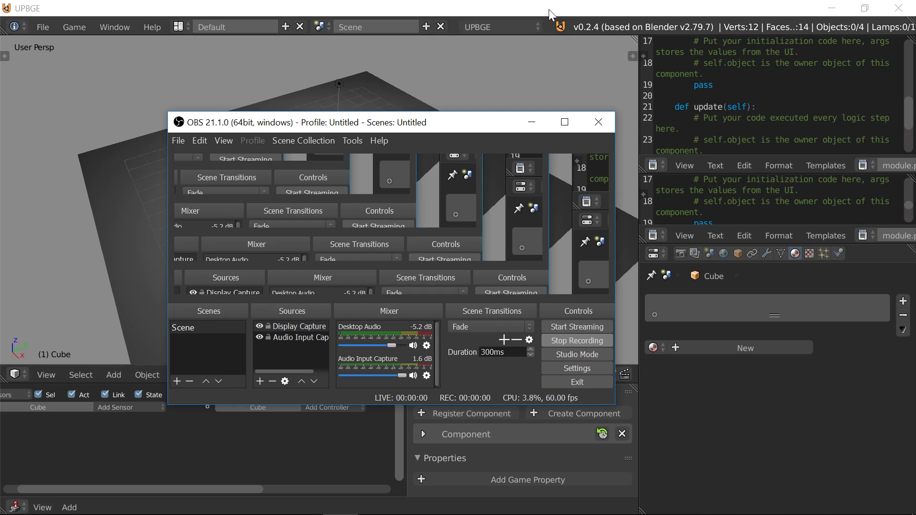
- Delete the cube, select the ground plane, and turn the lower area into a Node Editor
left_click(549, 7)
right_click(415, 94)
key("Delete")
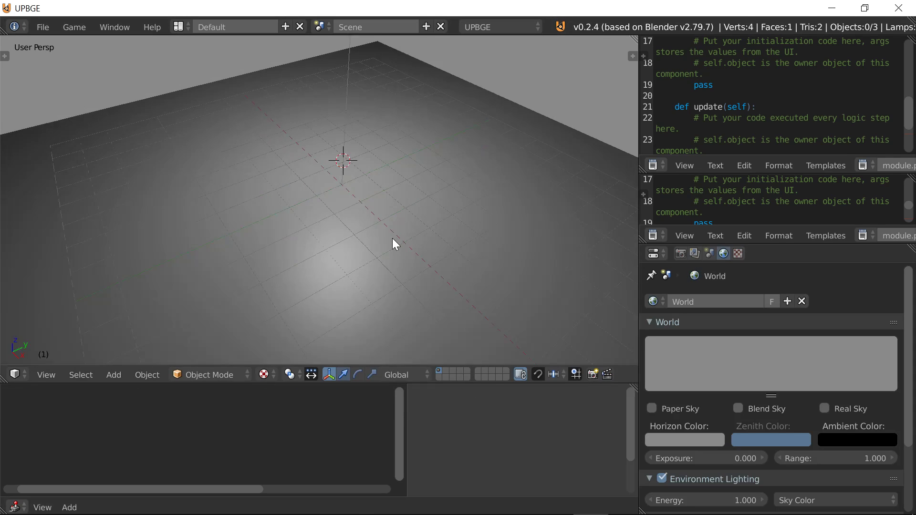
right_click(340, 288)
left_click(18, 506)
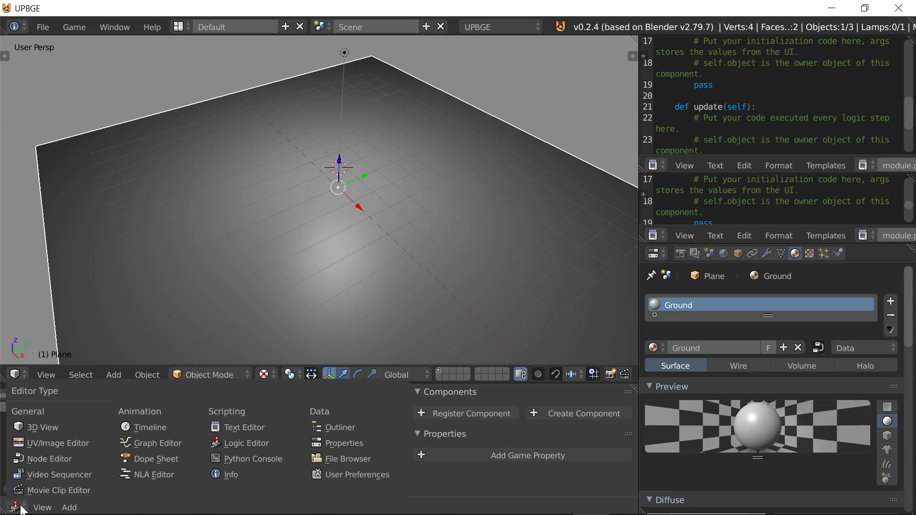
left_click(31, 458)
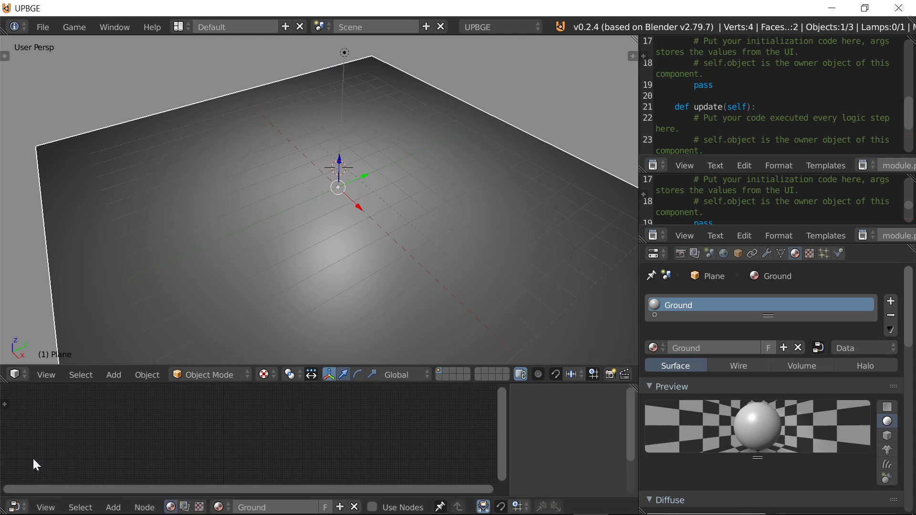
- Enable Use Nodes for the Ground material, give the material node a material, and move the Output node right
left_click(372, 507)
scroll(254, 405, "up", 2)
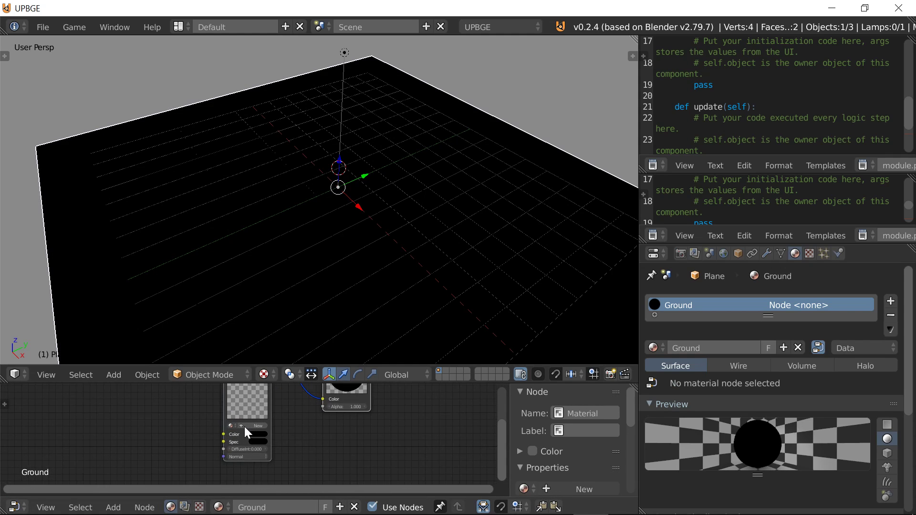
left_click(245, 427)
left_click_drag(322, 404, 389, 413)
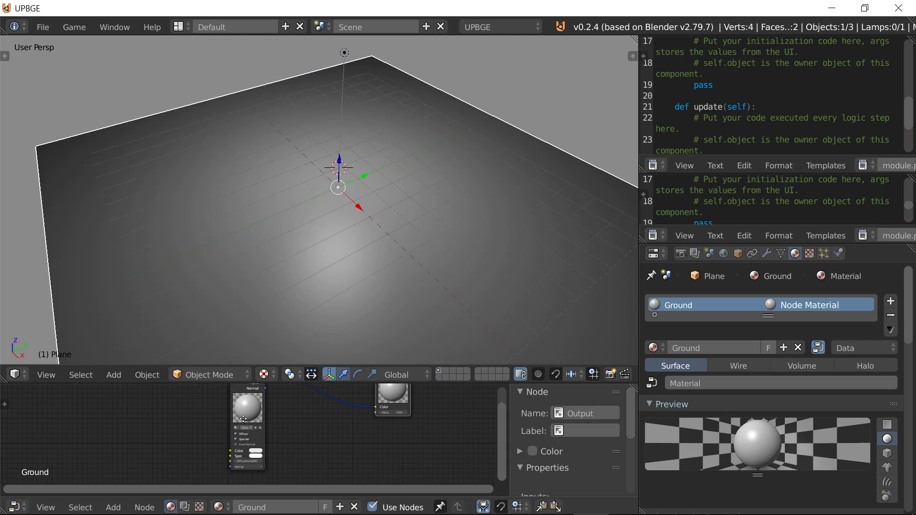
middle_click_drag(244, 420, 366, 415)
- Add an Input > Geometry node and link its Vertex Color to the material's Color input
left_click(114, 507)
mouse_move(130, 476)
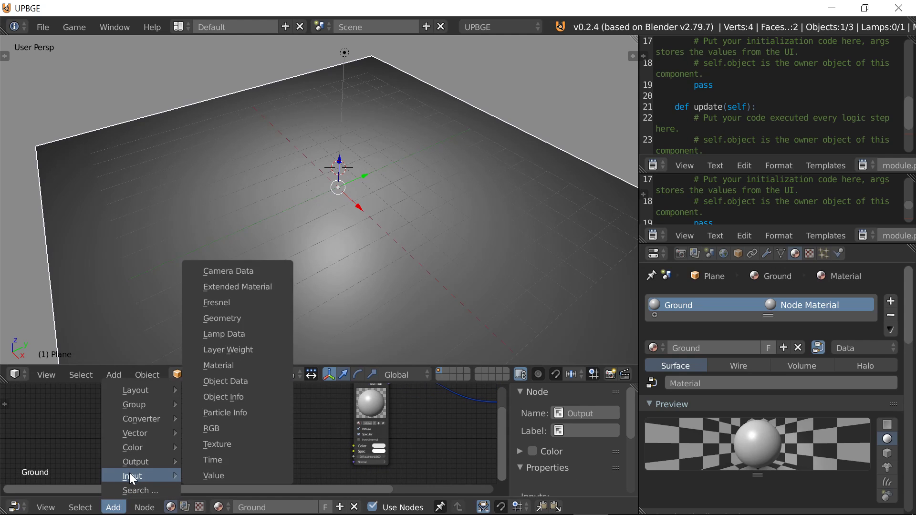
left_click(236, 316)
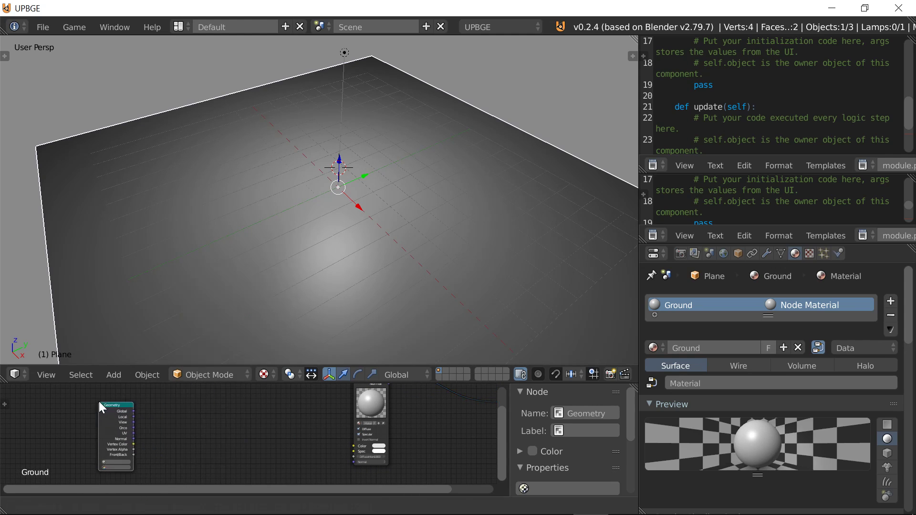
left_click(99, 402)
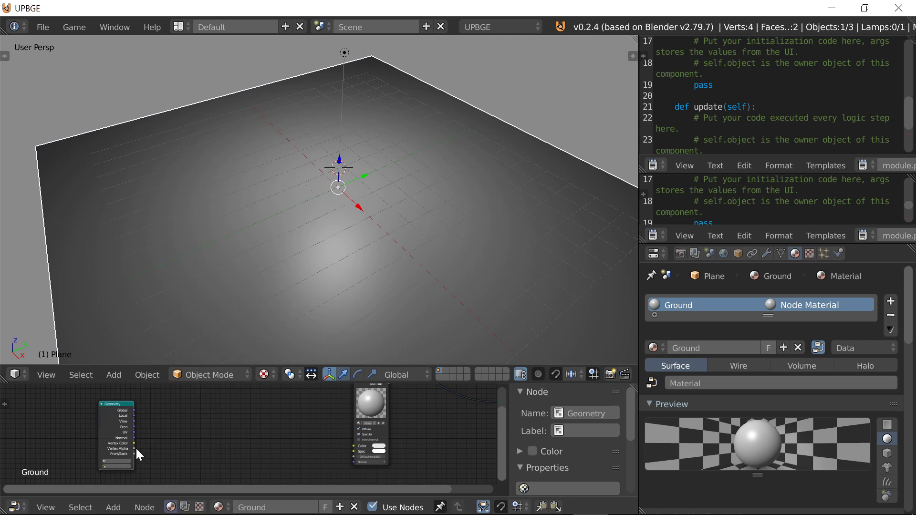
left_click_drag(134, 444, 355, 447)
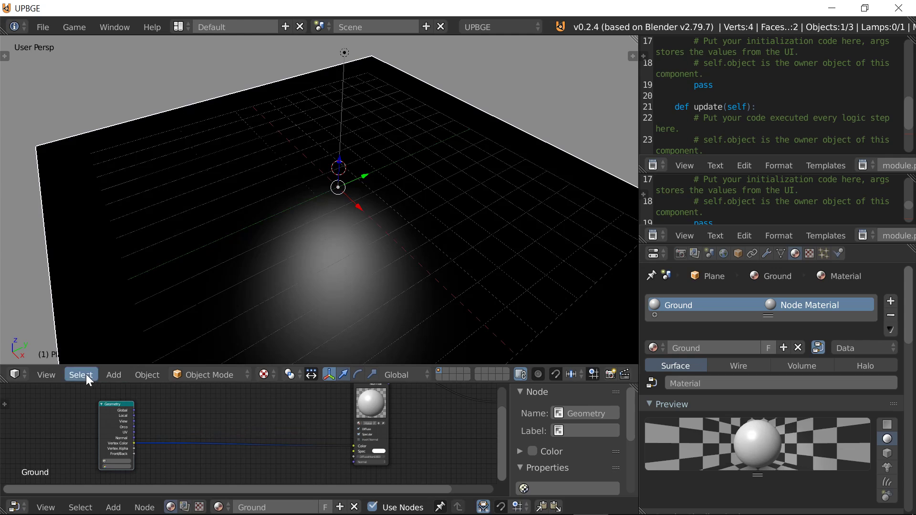
- Enter Vertex Paint mode, resize a green brush, and paint a green patch on the plane
left_click(234, 374)
left_click(236, 311)
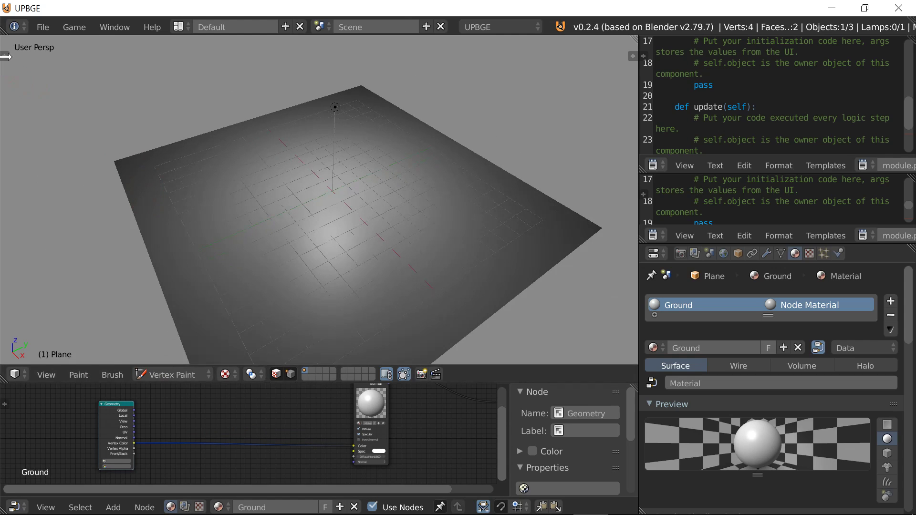
left_click(5, 56)
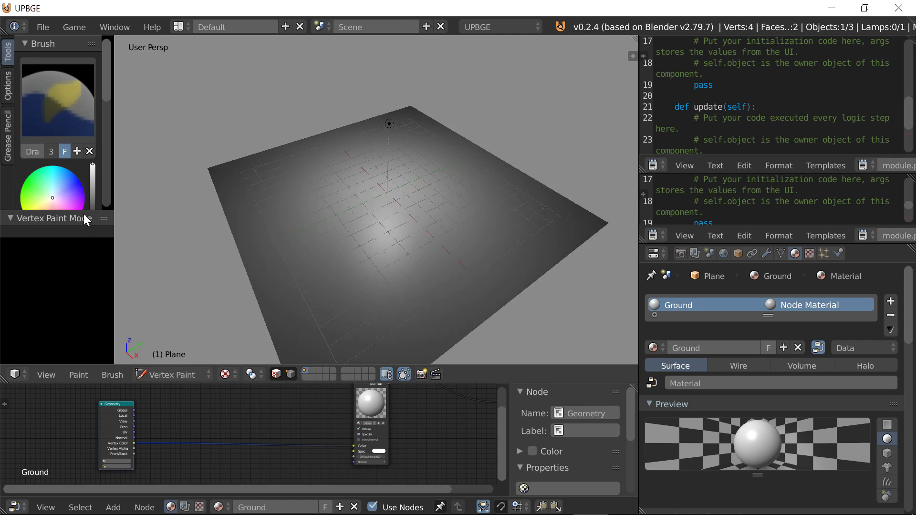
left_click(25, 180)
key("f")
left_click(246, 193)
left_click_drag(247, 198, 268, 180)
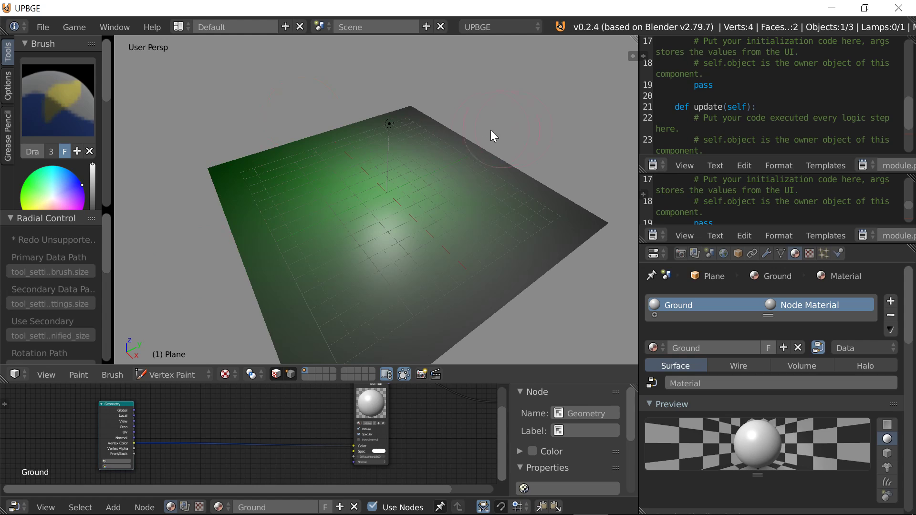
- Paint the plane's top-right area dark blue and add a red patch
left_click_drag(492, 136, 407, 108)
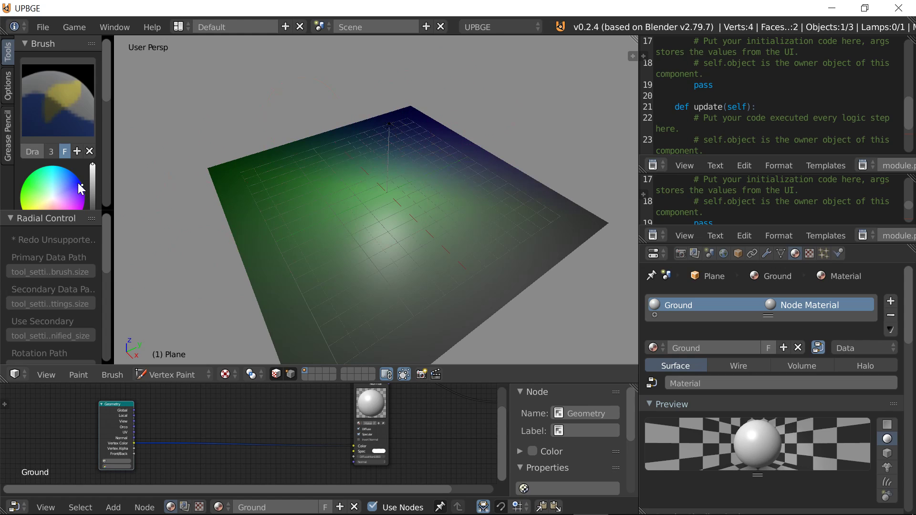
scroll(81, 189, "down", 2)
left_click(51, 192)
scroll(328, 289, "down", 2)
mouse_move(328, 289)
left_mouse_down()
mouse_move(337, 321)
mouse_move(325, 324)
left_mouse_up()
- Set the brush back to green and link Vertex Color directly to the Output Color socket
left_click(82, 146)
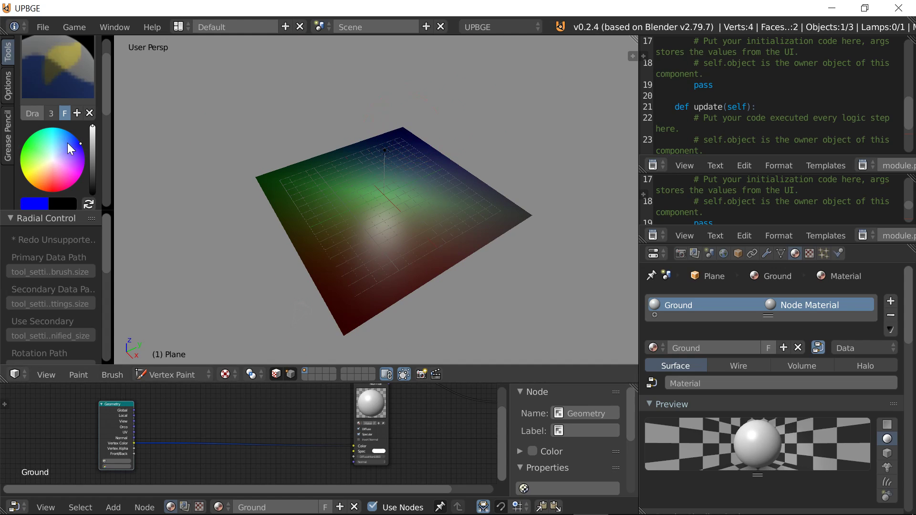
left_click(28, 138)
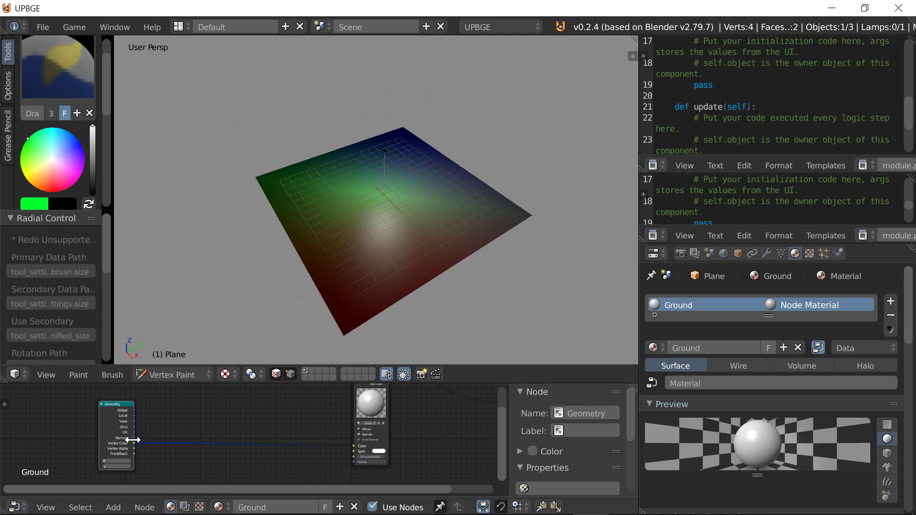
scroll(153, 456, "down", 1)
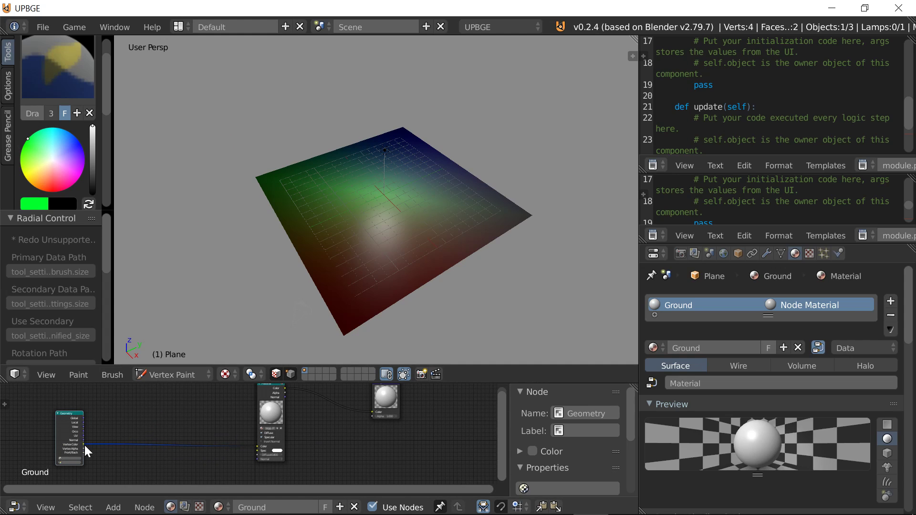
left_click_drag(84, 444, 374, 411)
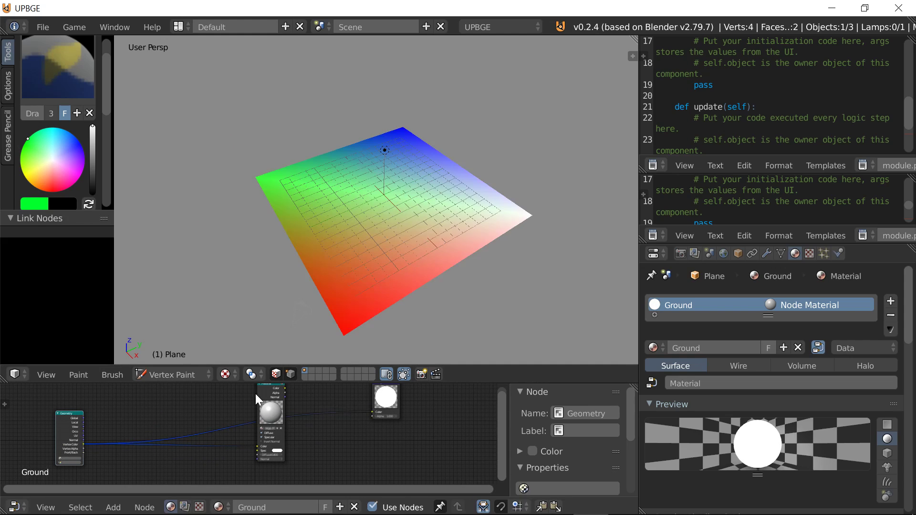
- Delete the Material node and apply a Simple Subdivision Surface modifier with View 3 to the plane
left_click(261, 393)
key("x")
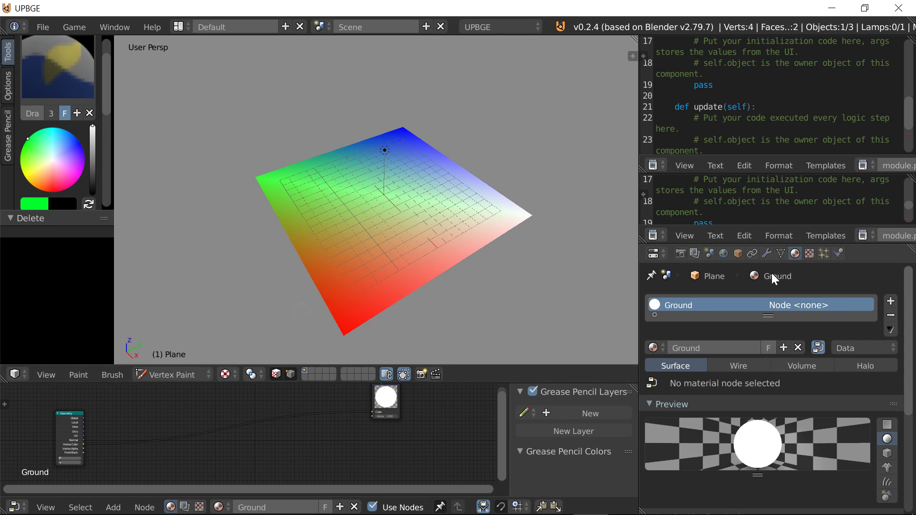
left_click(766, 254)
left_click(724, 301)
left_click(667, 250)
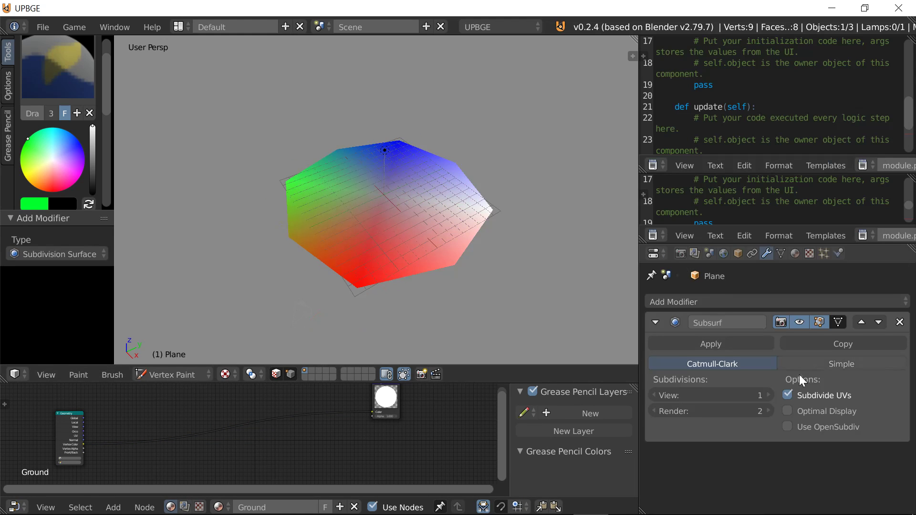
left_click(835, 364)
left_click(770, 395)
left_click(769, 395)
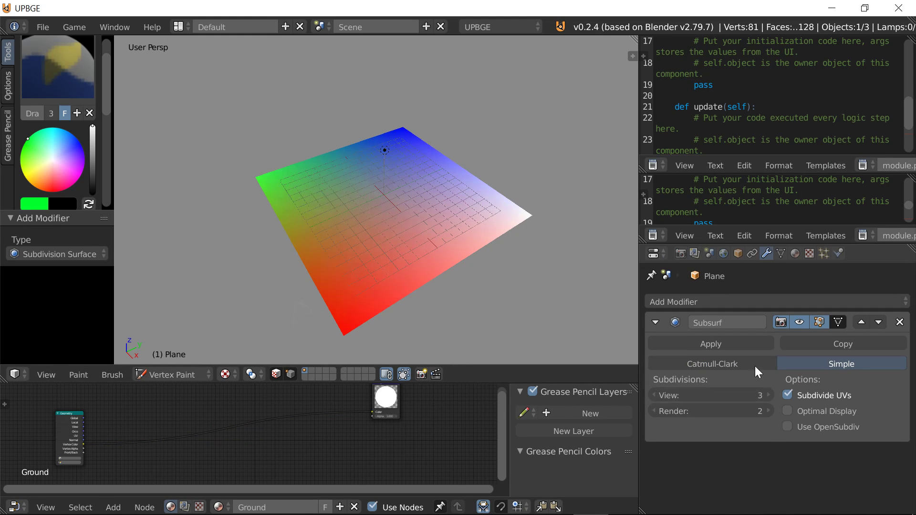
left_click(745, 343)
left_click(152, 374)
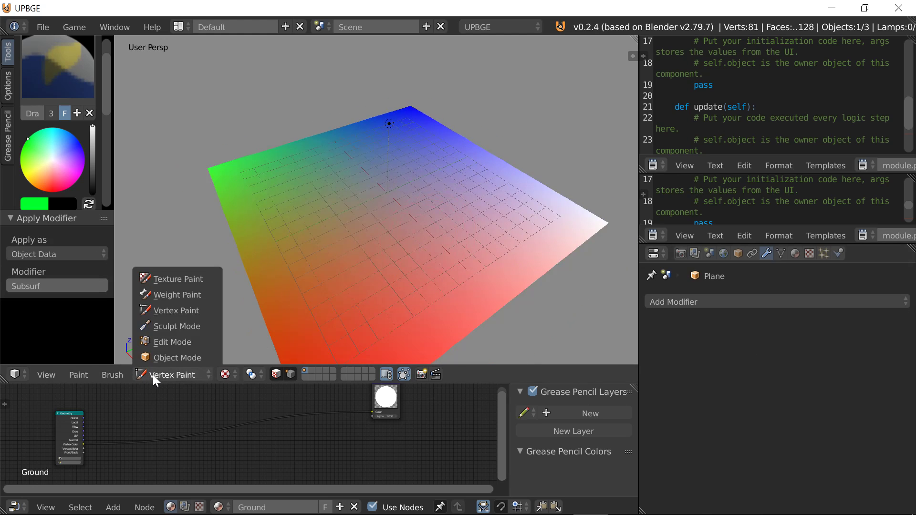
- Paint green strokes across the upper middle toward the right edge and down the plane's left side
left_click(183, 310)
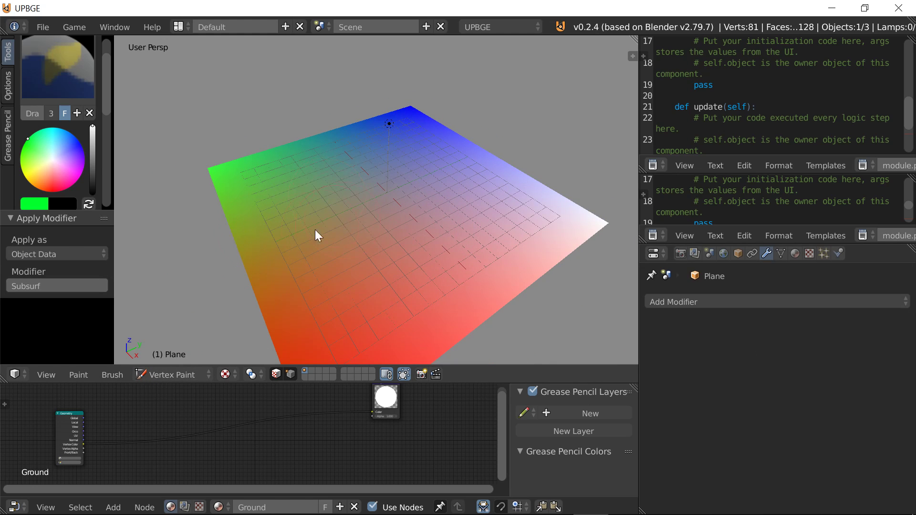
mouse_move(349, 224)
left_mouse_down()
mouse_move(317, 204)
mouse_move(357, 191)
mouse_move(299, 189)
left_mouse_up()
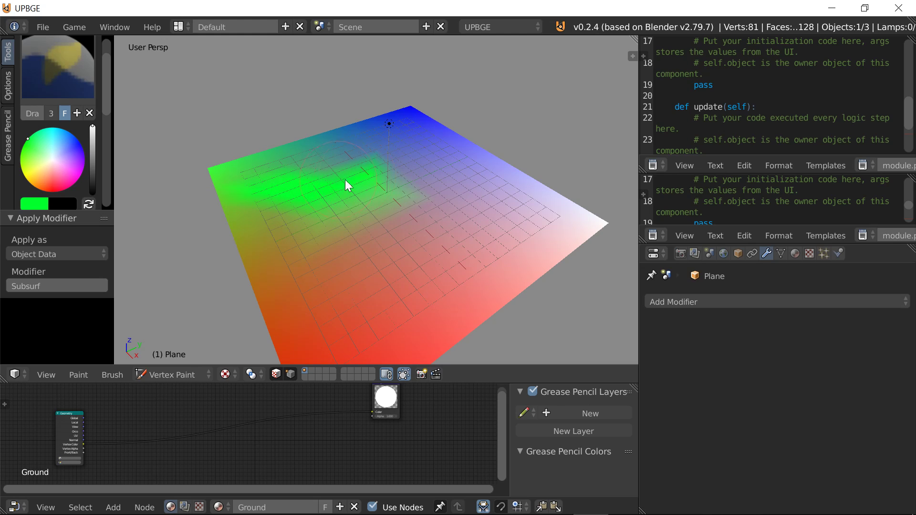
left_click_drag(402, 202, 539, 237)
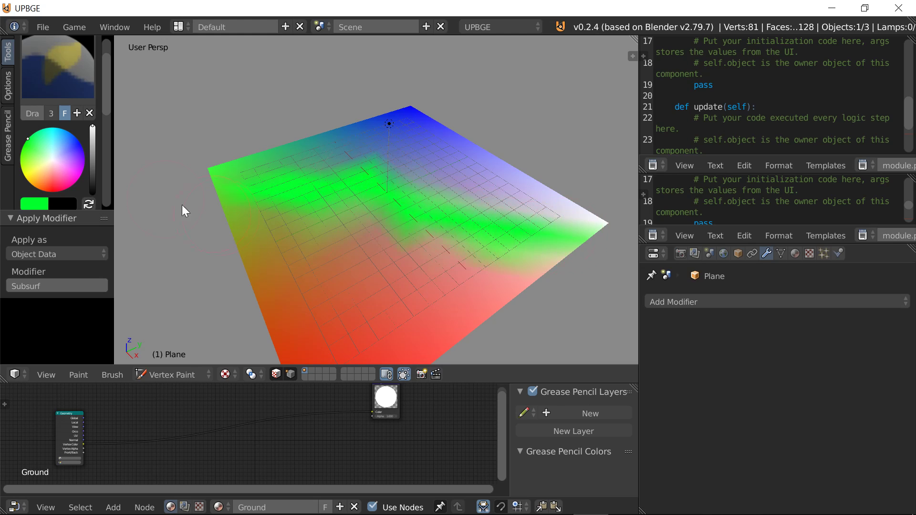
mouse_move(182, 205)
middle_mouse_down()
mouse_move(266, 175)
mouse_move(336, 208)
mouse_move(319, 176)
mouse_move(290, 201)
middle_mouse_up()
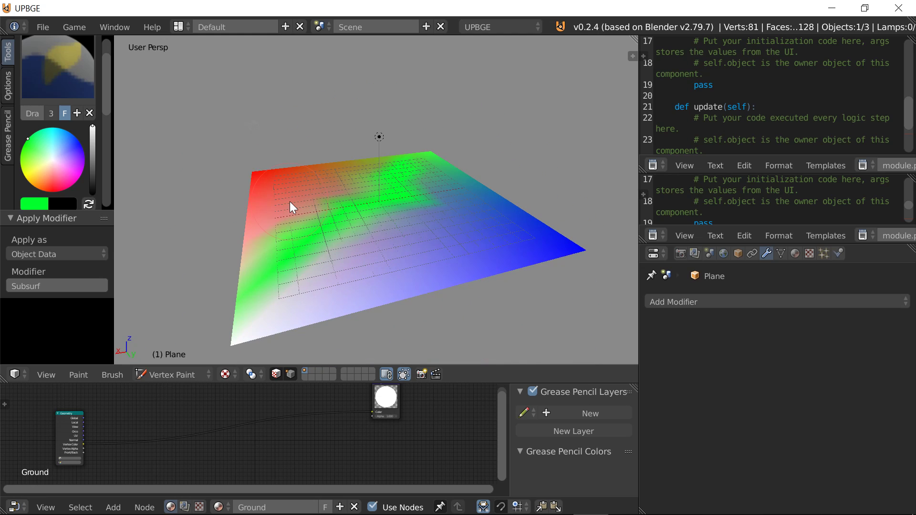
left_click_drag(290, 201, 231, 281)
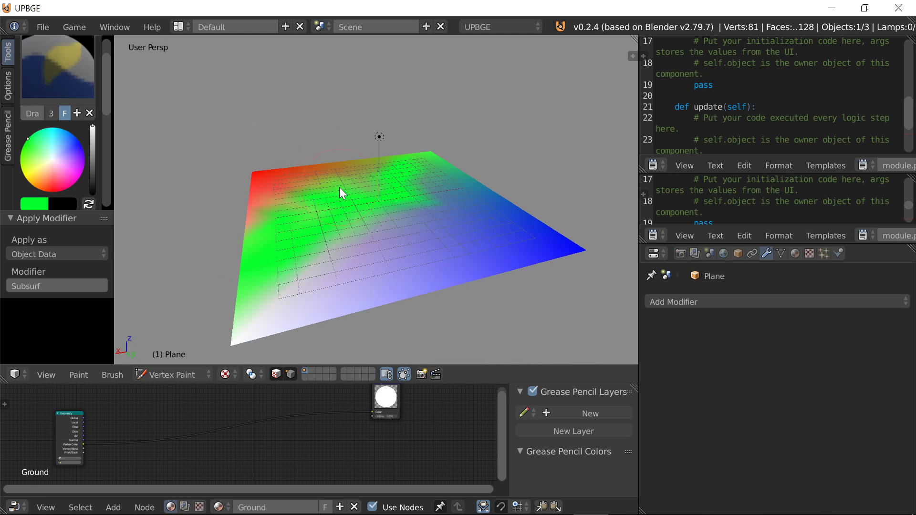
mouse_move(362, 159)
middle_mouse_down()
mouse_move(336, 196)
mouse_move(373, 187)
middle_mouse_up()
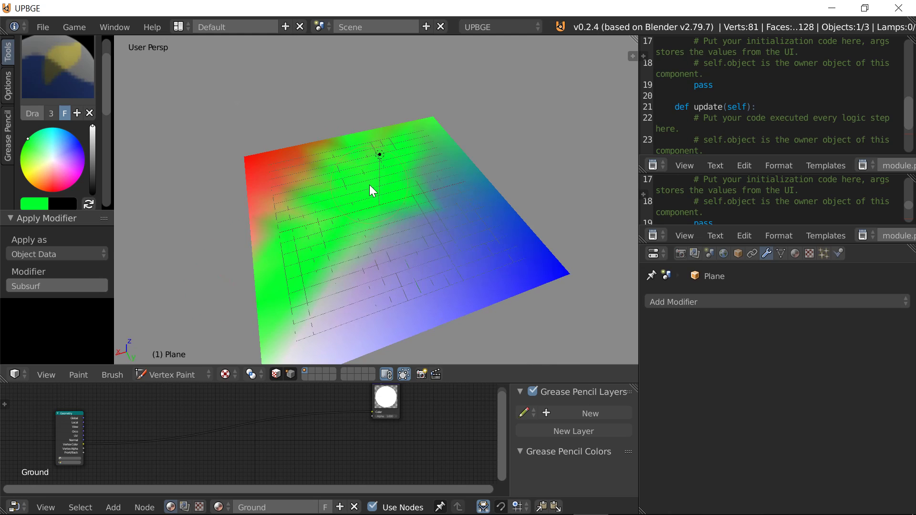
left_click(172, 371)
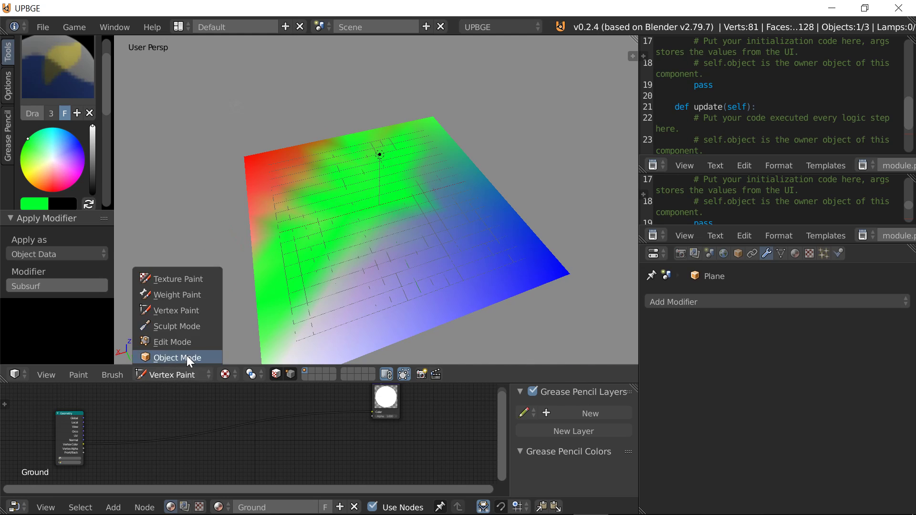
- Return the plane to Object Mode and deselect everything with A
left_click(187, 356)
mouse_move(359, 265)
middle_mouse_down()
mouse_move(323, 237)
mouse_move(321, 278)
mouse_move(419, 224)
mouse_move(405, 250)
middle_mouse_up()
key("a")
mouse_move(340, 209)
middle_mouse_down()
mouse_move(349, 237)
mouse_move(384, 258)
mouse_move(356, 233)
mouse_move(362, 239)
mouse_move(350, 252)
middle_mouse_up()
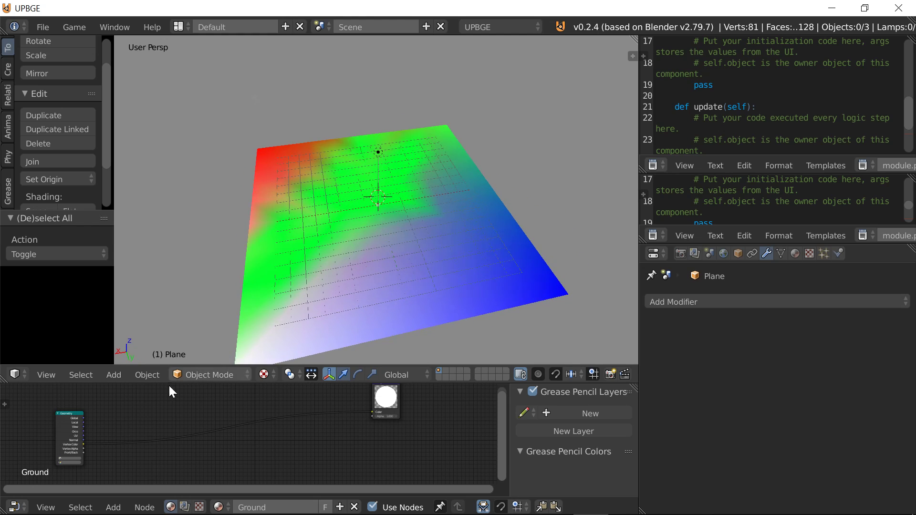
scroll(155, 425, "down", 1)
- Move the Geometry and Output nodes closer together in the node editor
left_click_drag(110, 428, 298, 407)
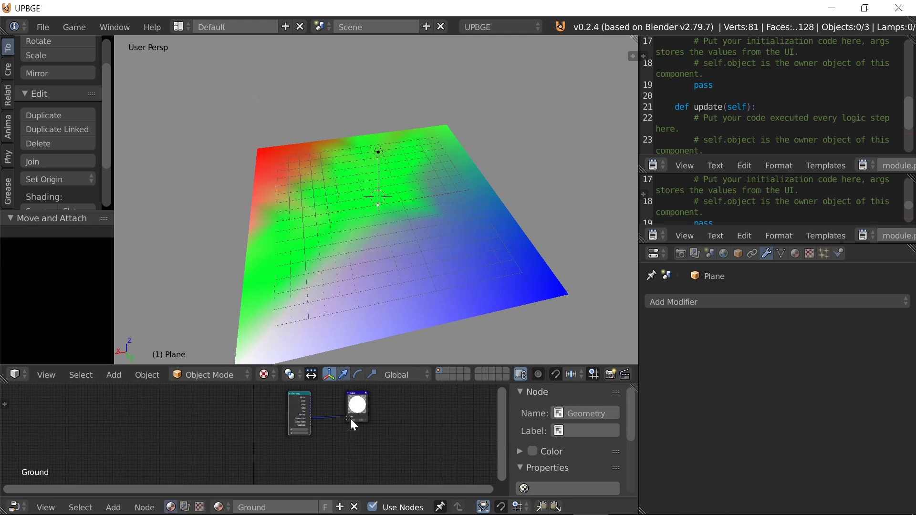
middle_click_drag(350, 419, 313, 470, "ctrl")
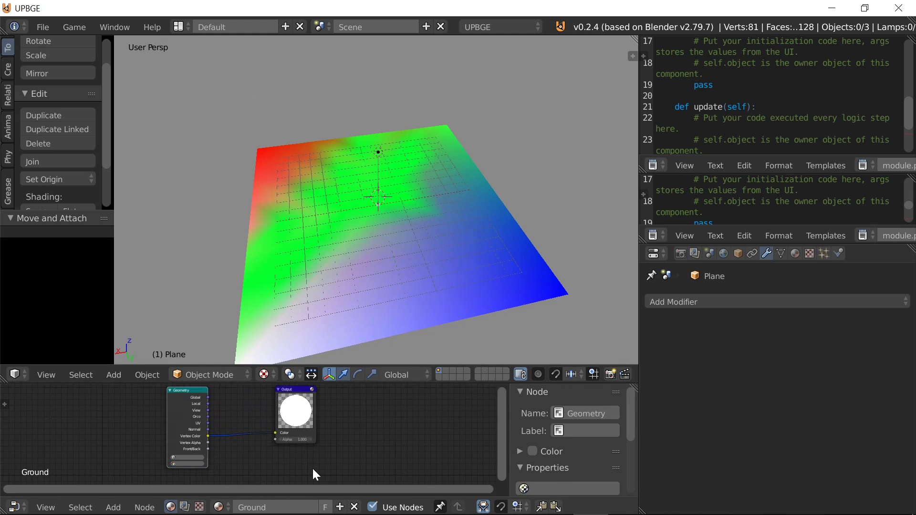
middle_click_drag(297, 270, 285, 261)
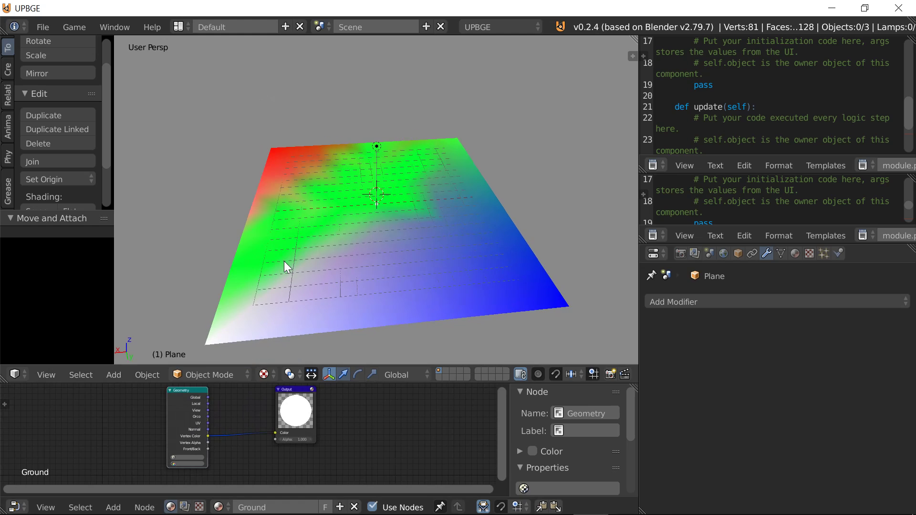
left_click_drag(299, 416, 320, 411)
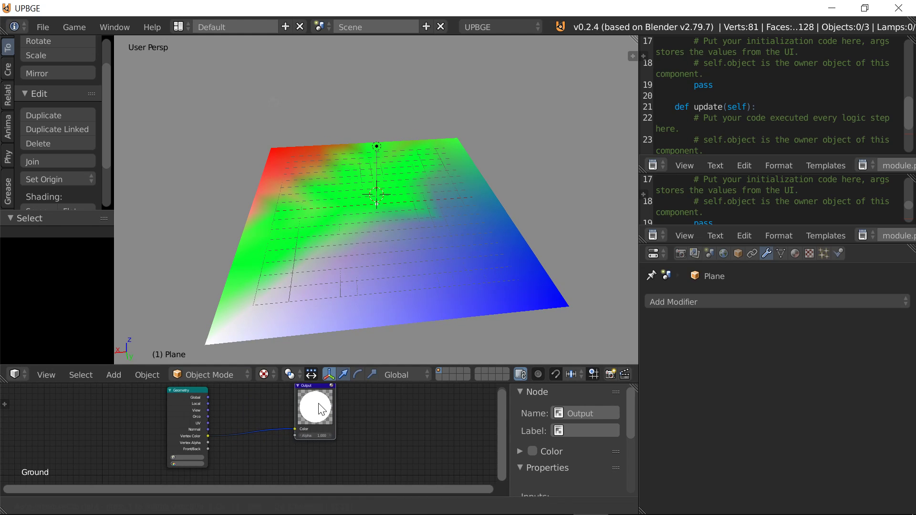
scroll(229, 425, "down", 1)
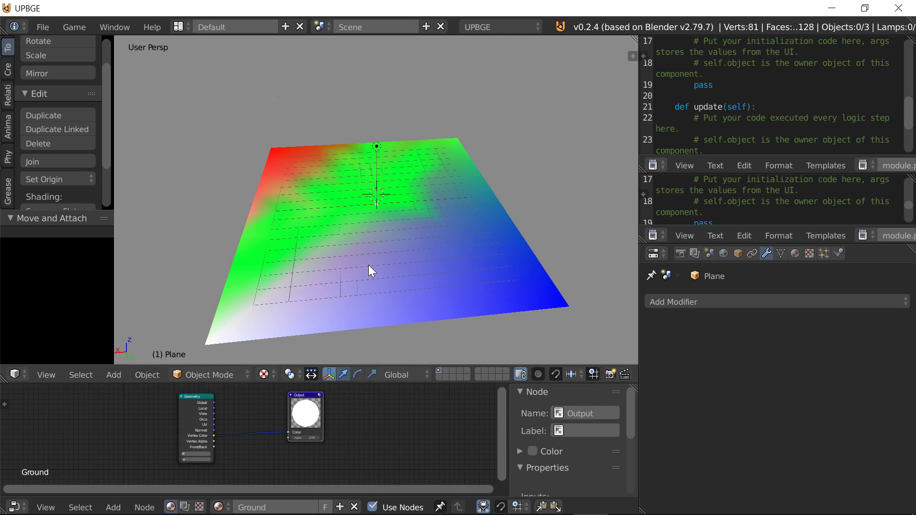
middle_click_drag(371, 264, 359, 304)
middle_click_drag(155, 457, 163, 431)
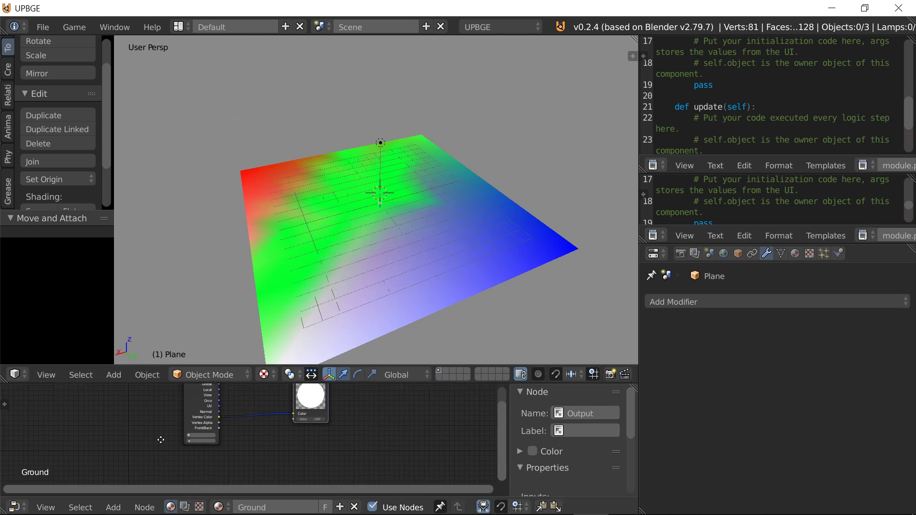
scroll(163, 430, "down", 1)
middle_click_drag(190, 460, 159, 445)
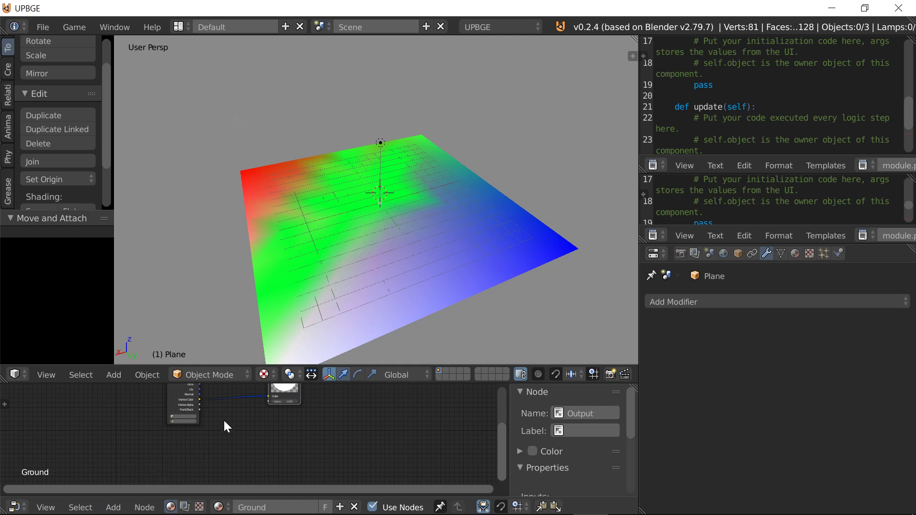
middle_click_drag(225, 425, 163, 436)
left_click_drag(163, 436, 101, 422)
- Insert a Color > MixRGB node onto the Geometry–Output link and shift the Geometry node left
left_click(114, 506)
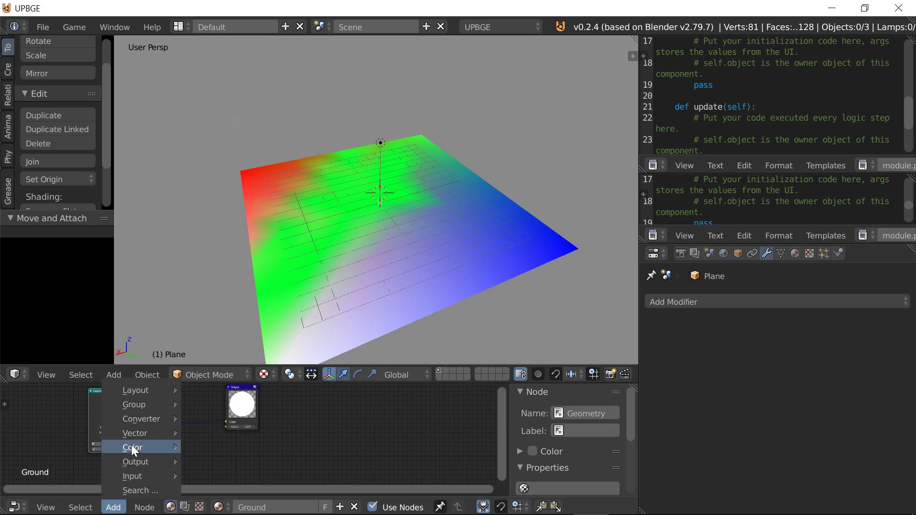
mouse_move(153, 436)
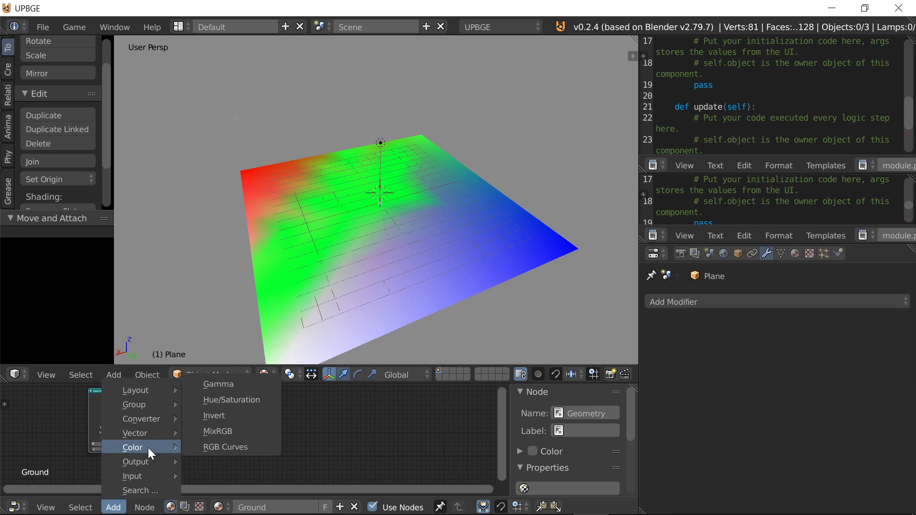
left_click(189, 430)
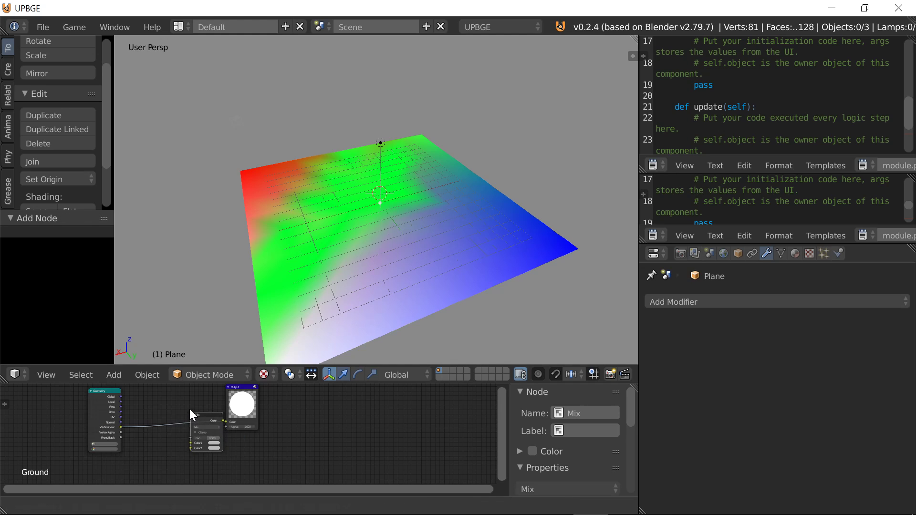
left_click(190, 408)
middle_click_drag(190, 409, 265, 397)
left_click_drag(161, 405, 110, 398)
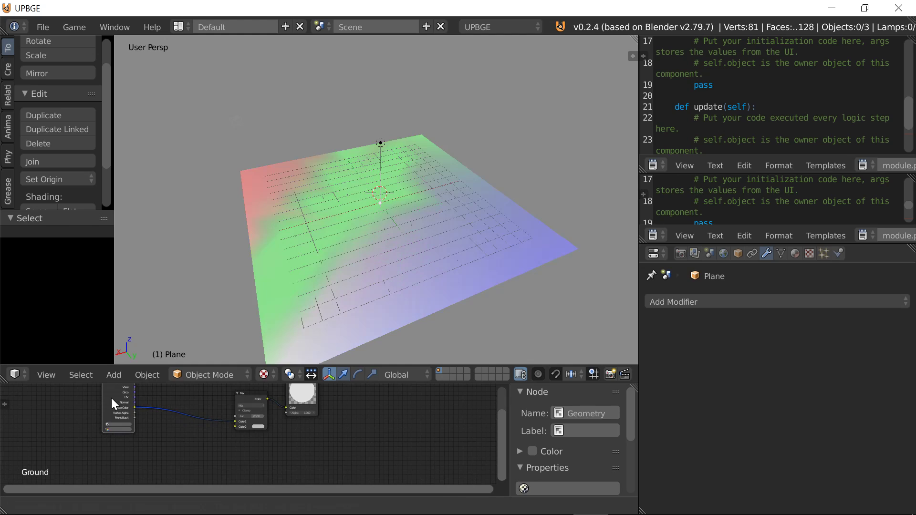
left_click(113, 506)
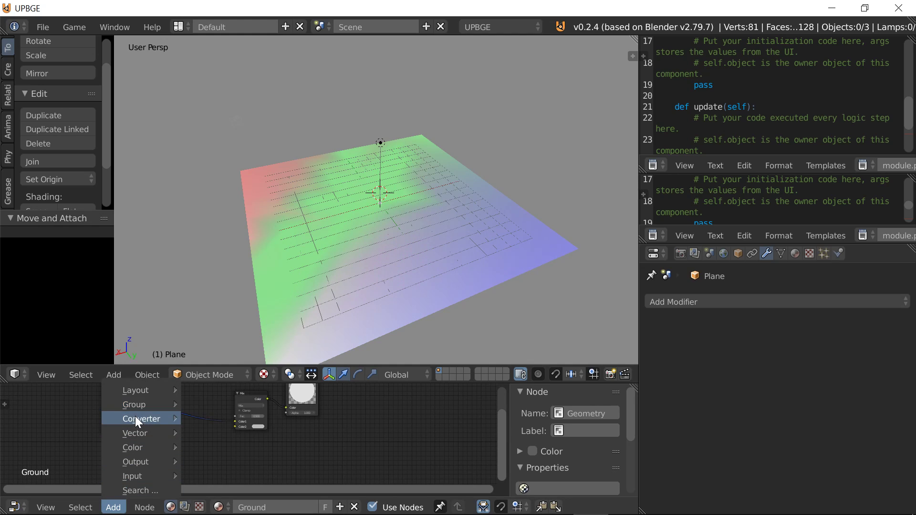
mouse_move(136, 418)
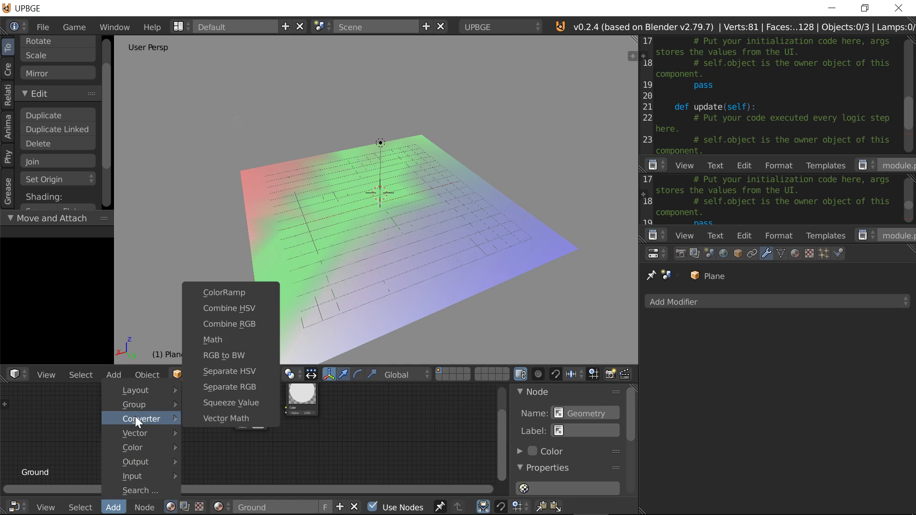
- Add a Separate RGB node fed by Vertex Color and route its G output into the Mix node
mouse_move(140, 446)
left_click(247, 388)
left_click(143, 442)
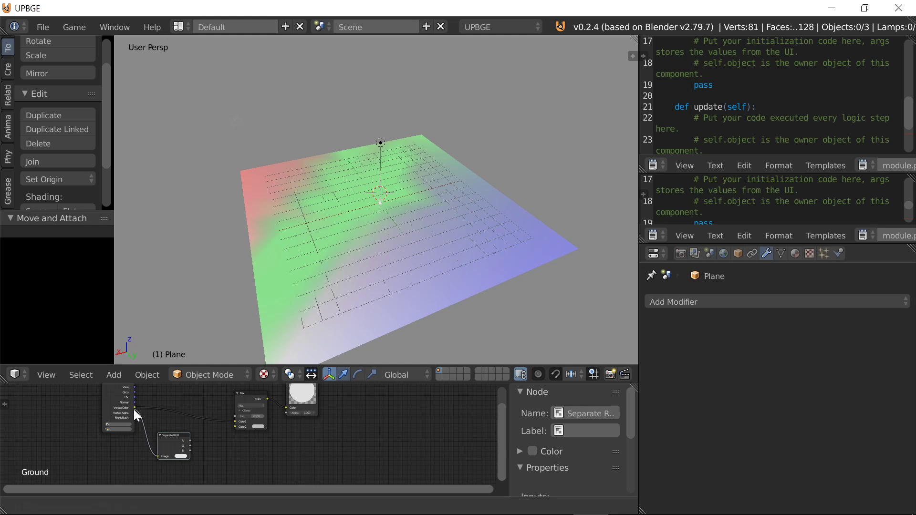
left_click_drag(138, 411, 135, 408)
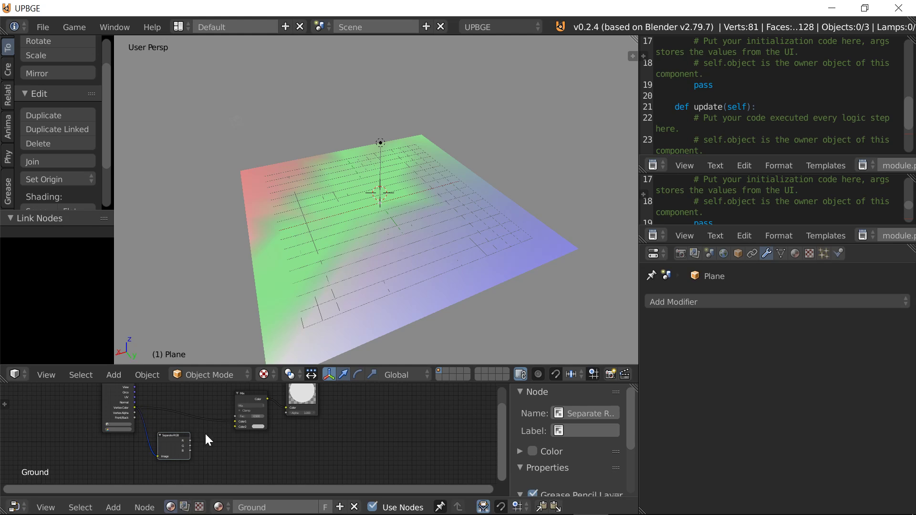
mouse_move(239, 421)
left_mouse_down()
mouse_move(198, 446)
mouse_move(235, 416)
mouse_move(133, 406)
left_mouse_up()
left_click_drag(278, 401, 287, 411)
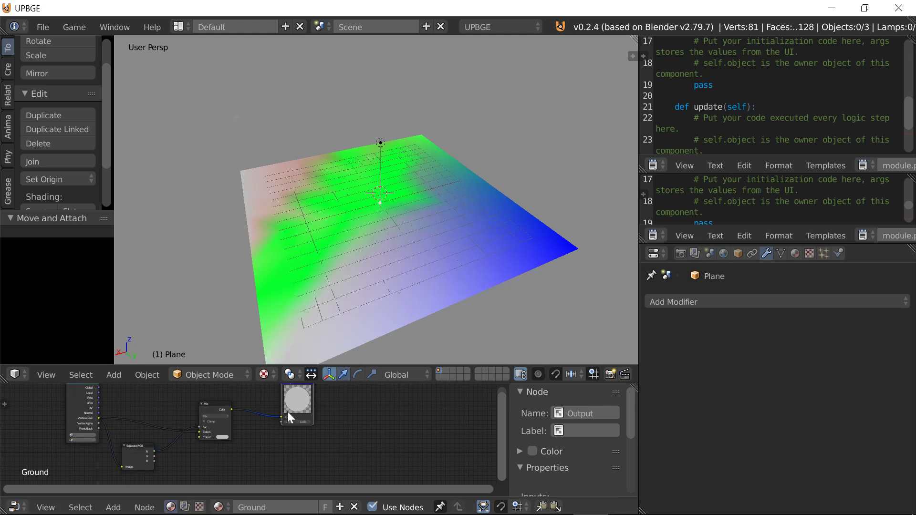
scroll(262, 435, "up", 1)
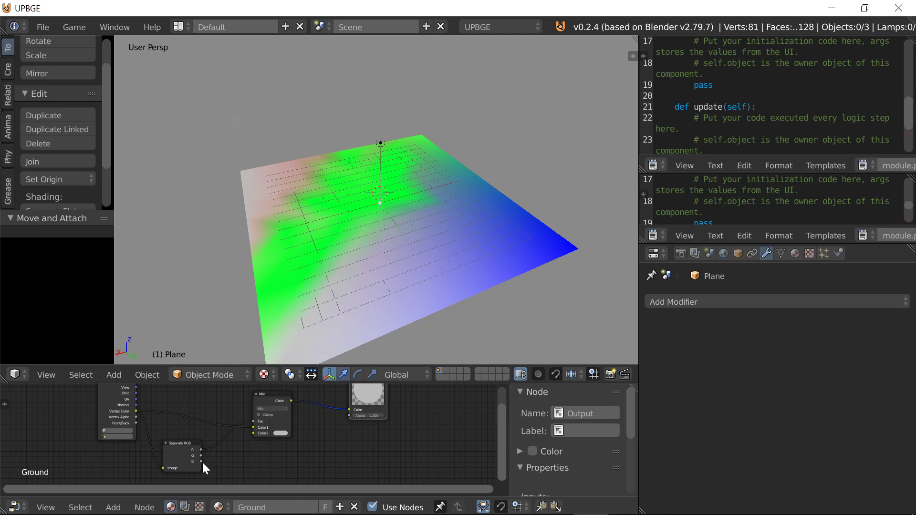
left_click_drag(201, 456, 253, 427)
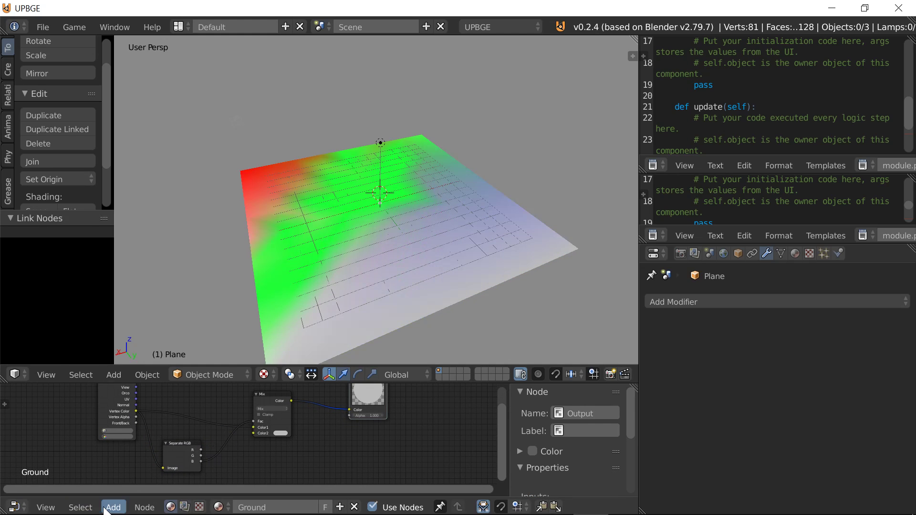
- Drop a Converter > Math node into the Mix factor link and set it to Greater Than
left_click(106, 507)
mouse_move(146, 418)
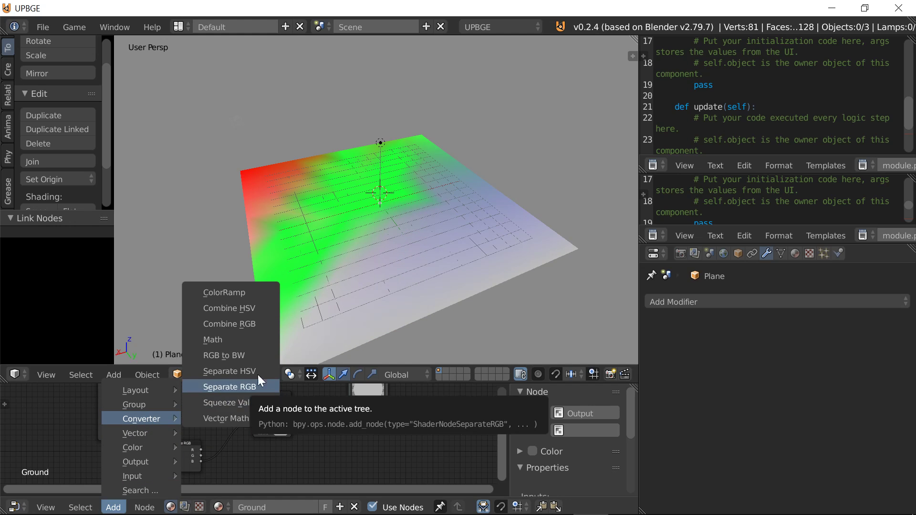
left_click(213, 339)
left_click(245, 453)
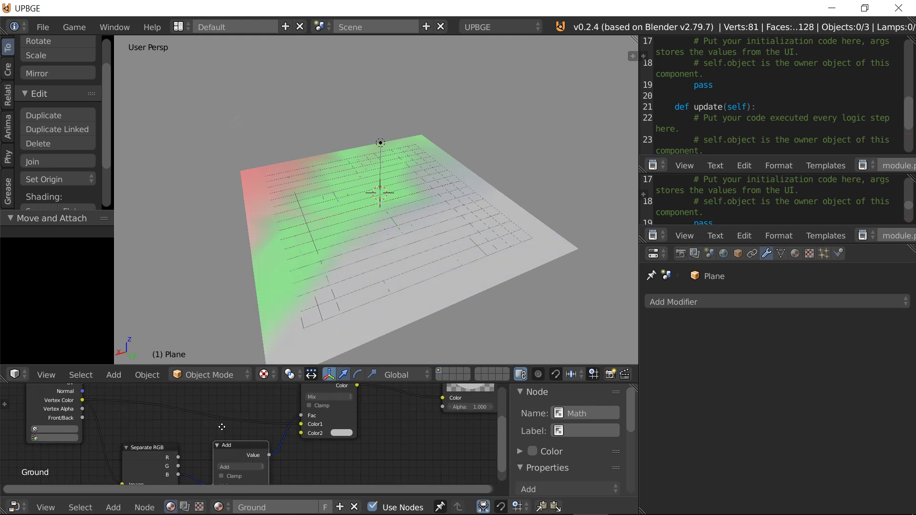
middle_click_drag(222, 427, 205, 404)
left_click(227, 440)
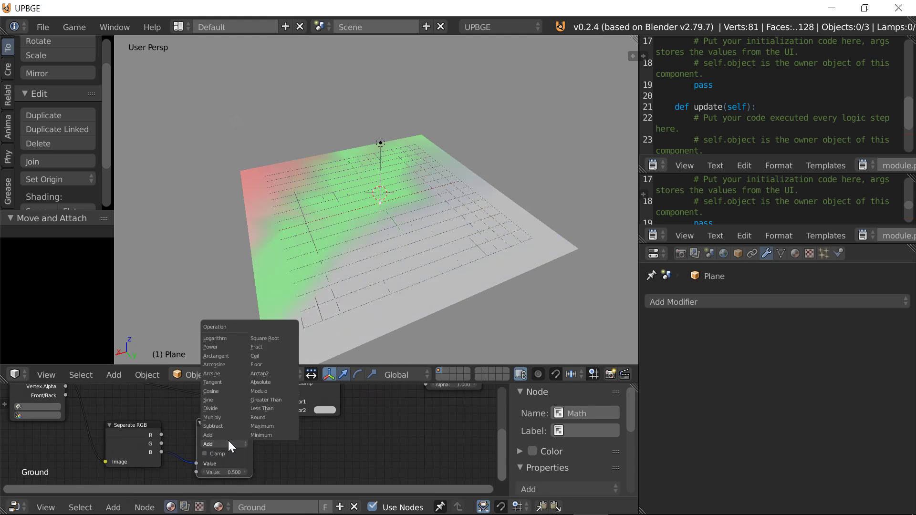
left_click(267, 399)
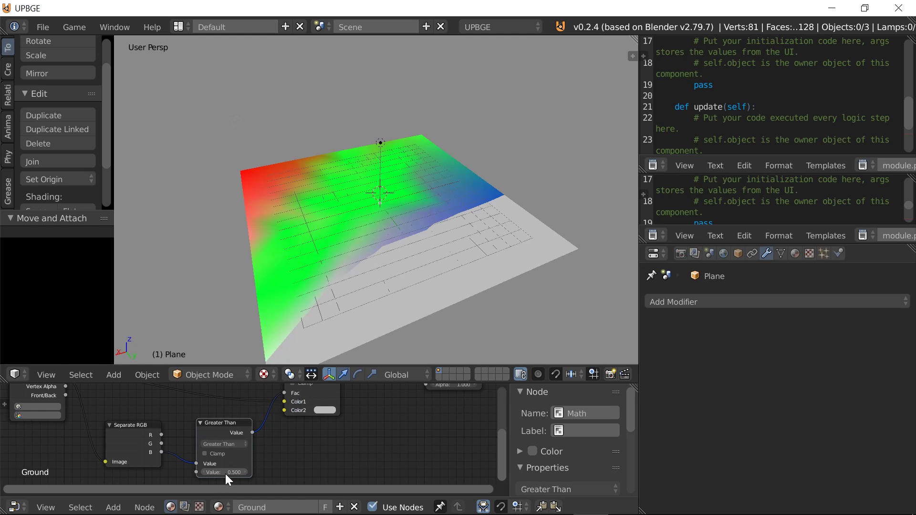
mouse_move(399, 238)
middle_mouse_down()
mouse_move(486, 248)
mouse_move(458, 287)
middle_mouse_up()
scroll(305, 420, "down", 1)
- Set the Mix node's Color2 R, G and B values to 2.000
left_click(324, 409)
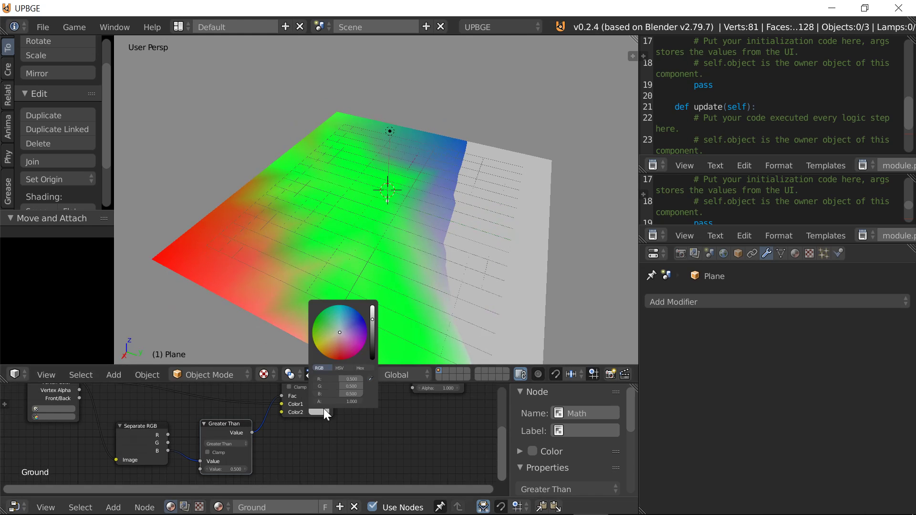
left_click(352, 379)
type("2")
key("Return")
left_click(351, 386)
type("2")
key("Return")
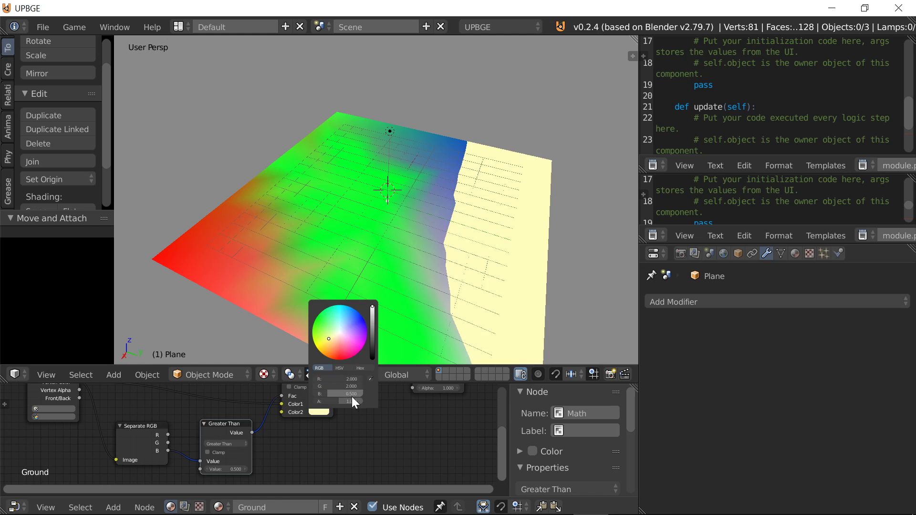
left_click(352, 394)
type("2")
- Inspect the jagged white area on the plane and rearrange the nodes in the graph
middle_click_drag(493, 283, 493, 204)
scroll(487, 217, "down", 2)
scroll(333, 425, "down", 2)
middle_click_drag(333, 425, 286, 429)
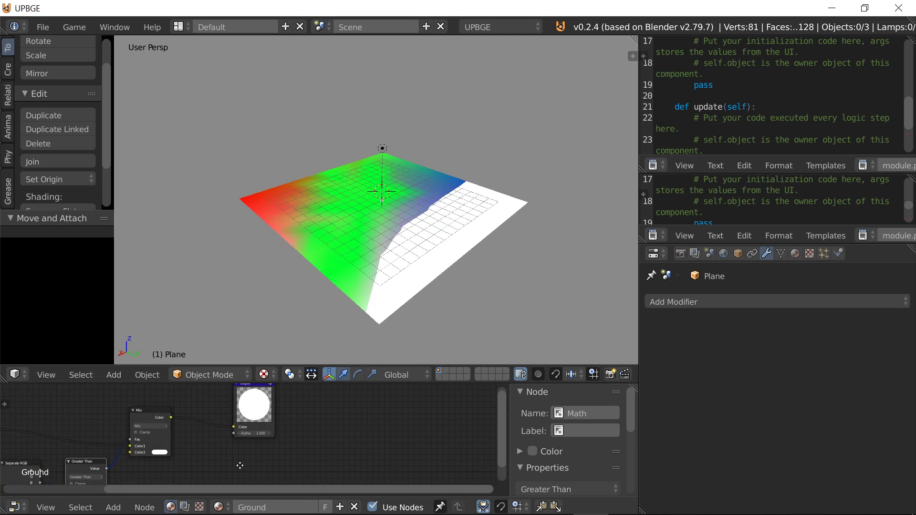
left_click_drag(255, 409, 419, 406)
middle_click_drag(419, 406, 477, 410)
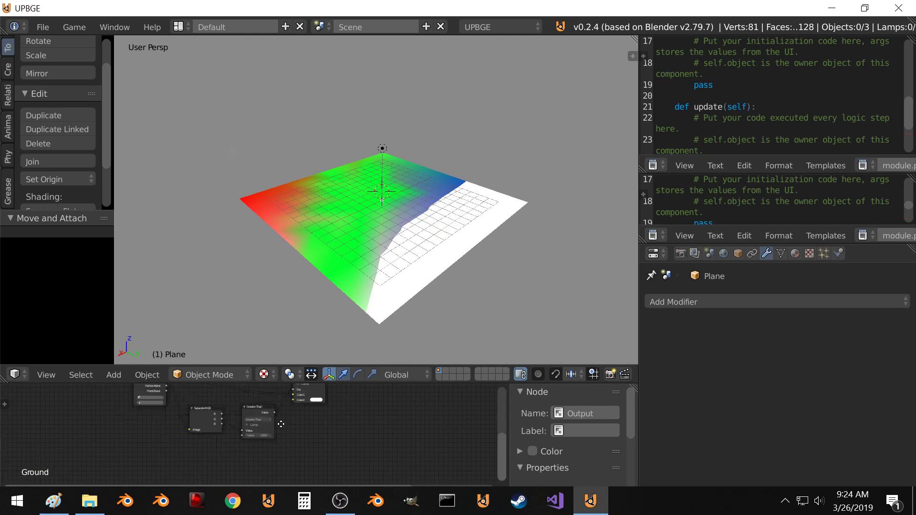
middle_click_drag(174, 465, 289, 434)
- Add an Input > Time node to the Ground material's node graph
left_click(113, 508)
mouse_move(133, 474)
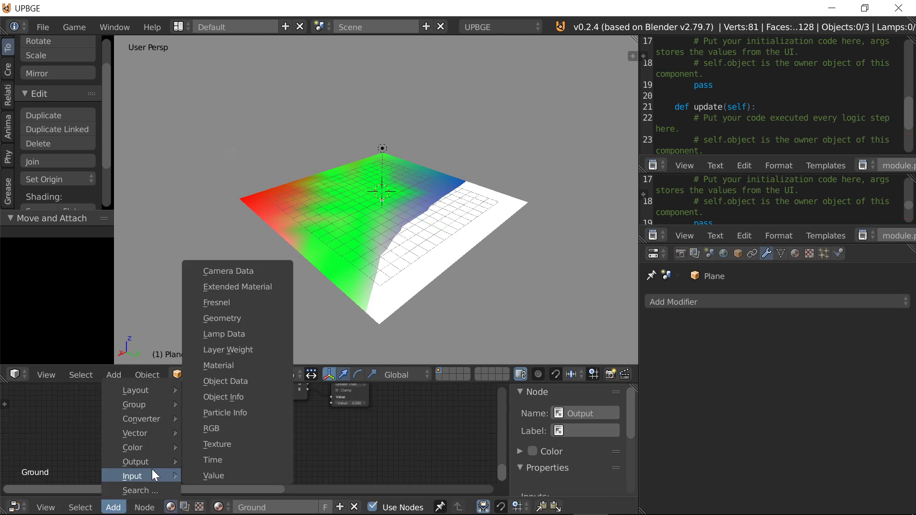
left_click(196, 461)
left_click(210, 428)
middle_click_drag(211, 429, 153, 466)
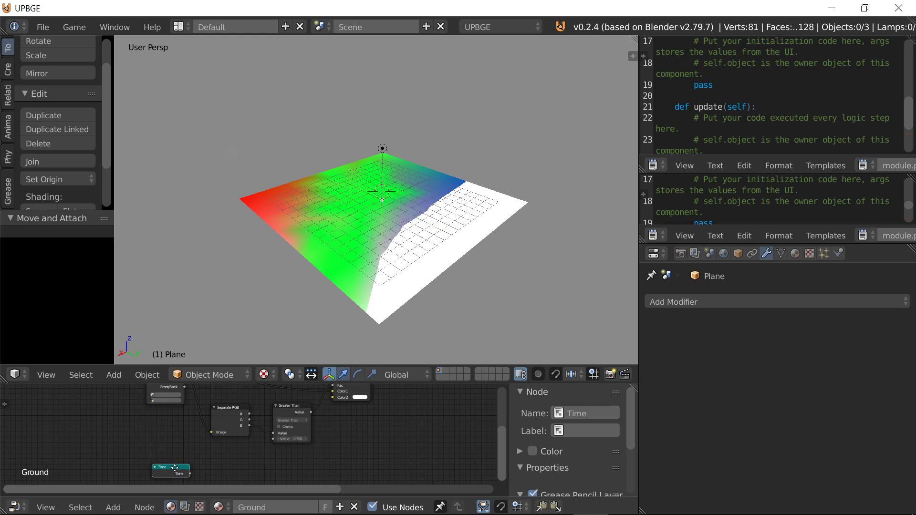
- Duplicate the Greater Than node onto the link before it and space out the nodes
left_click(222, 425)
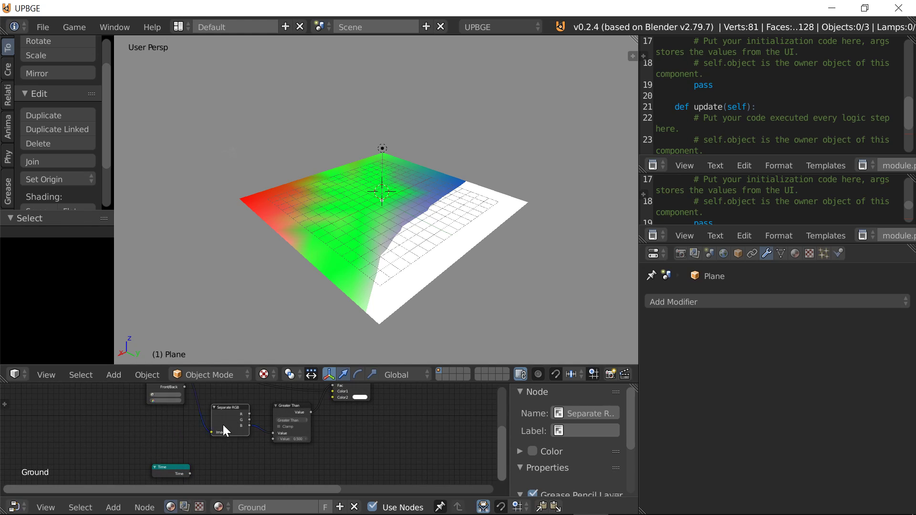
left_click(299, 413)
key("shift+d")
left_click(272, 412)
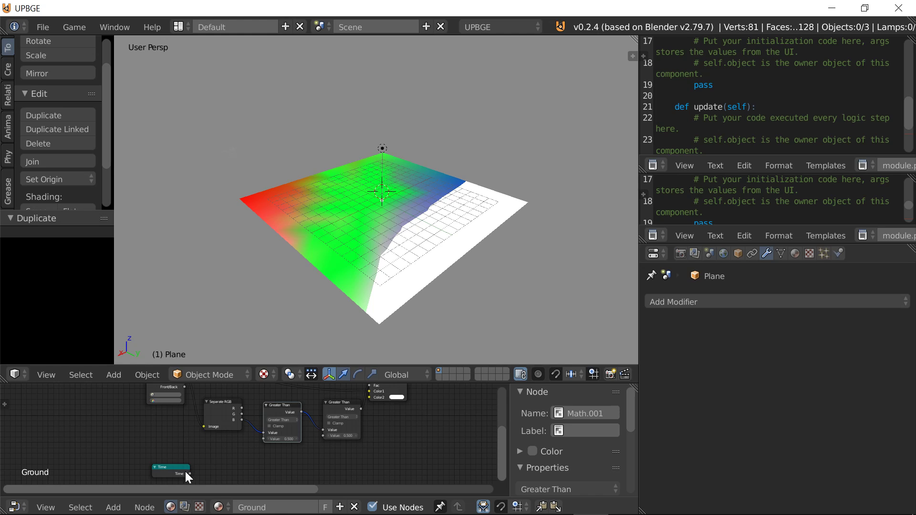
left_click_drag(186, 474, 214, 469)
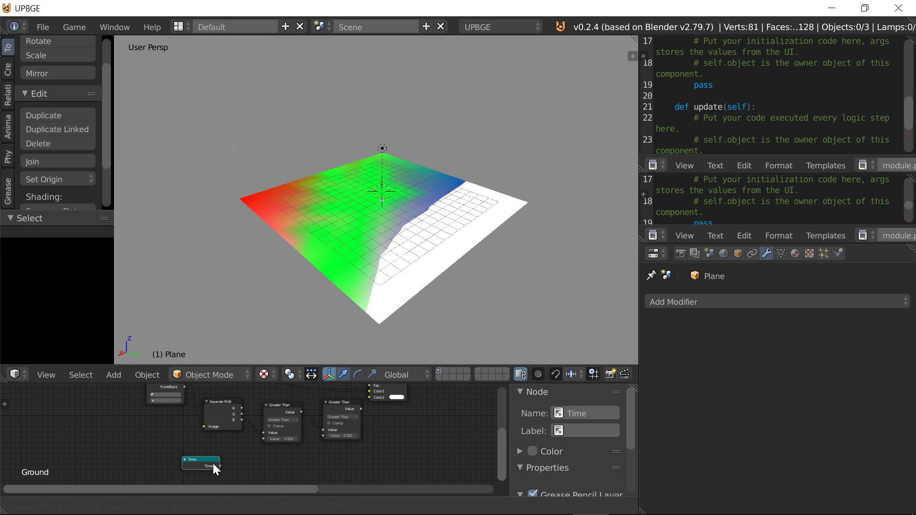
left_click_drag(291, 405, 311, 407)
left_click(219, 406)
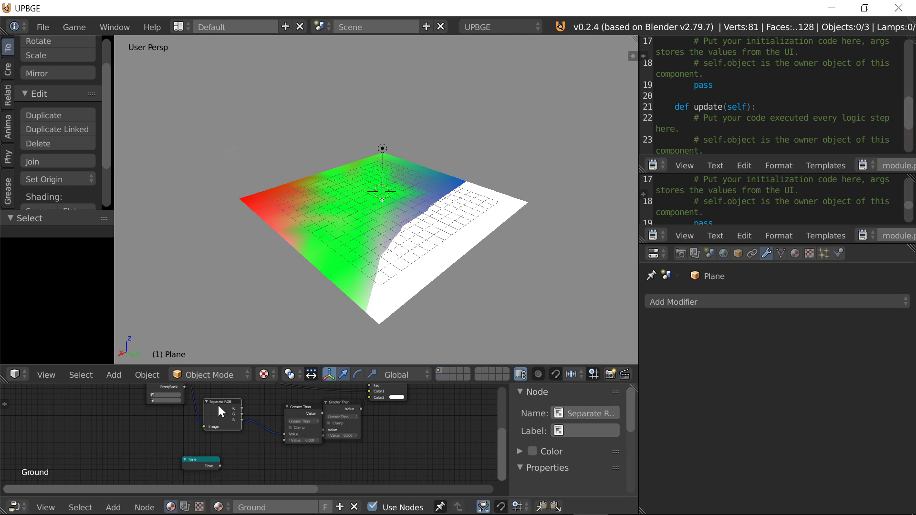
left_click_drag(219, 406, 205, 407)
- Insert another copy after Separate RGB, switch it to Add, and connect Time into it
left_click(314, 405)
key("shift+d")
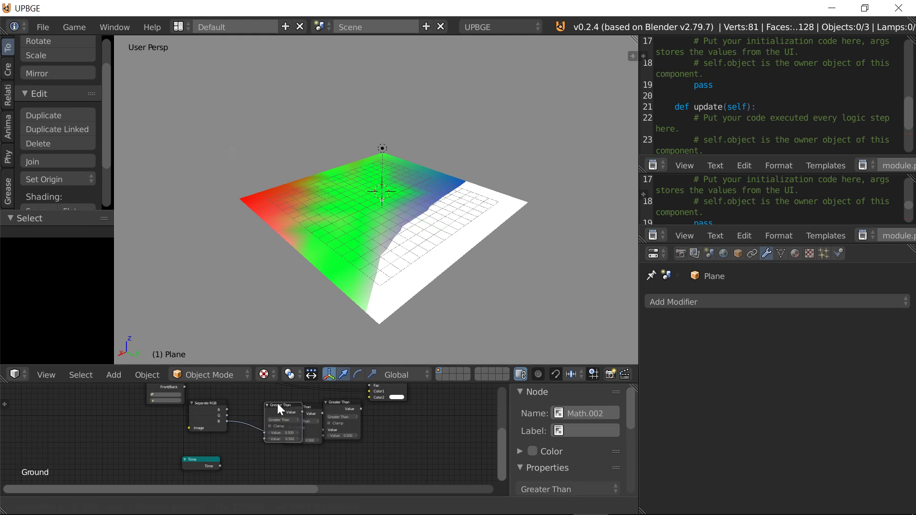
left_click(286, 404)
left_click(282, 424)
left_click(280, 411)
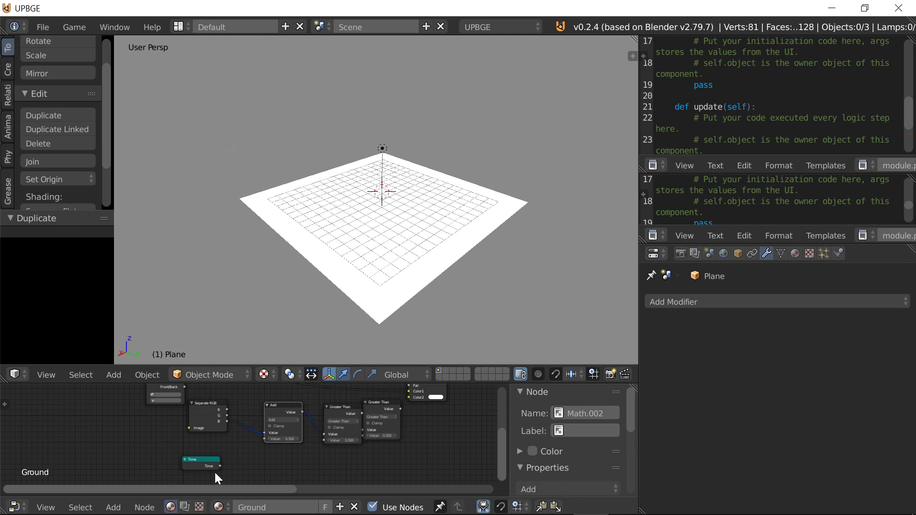
left_click_drag(219, 466, 265, 438)
scroll(289, 437, "up", 2)
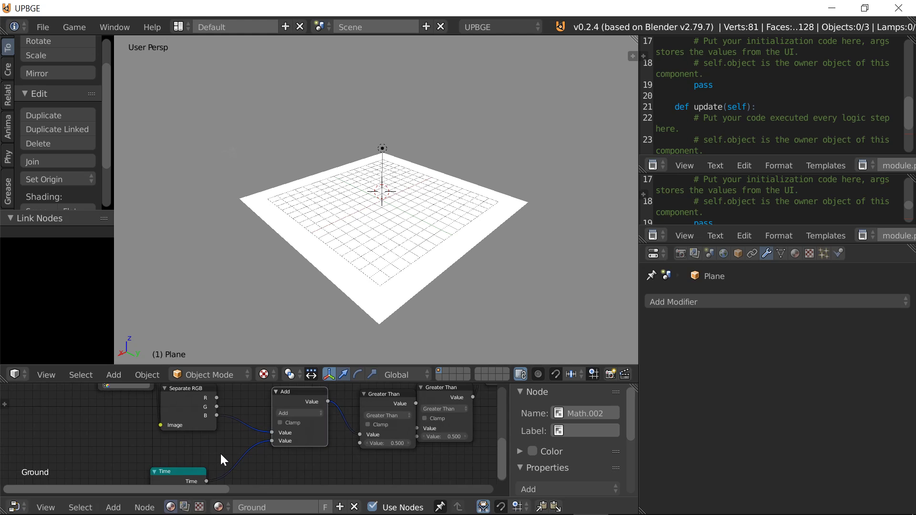
scroll(231, 421, "down", 1)
left_click_drag(192, 461, 195, 452)
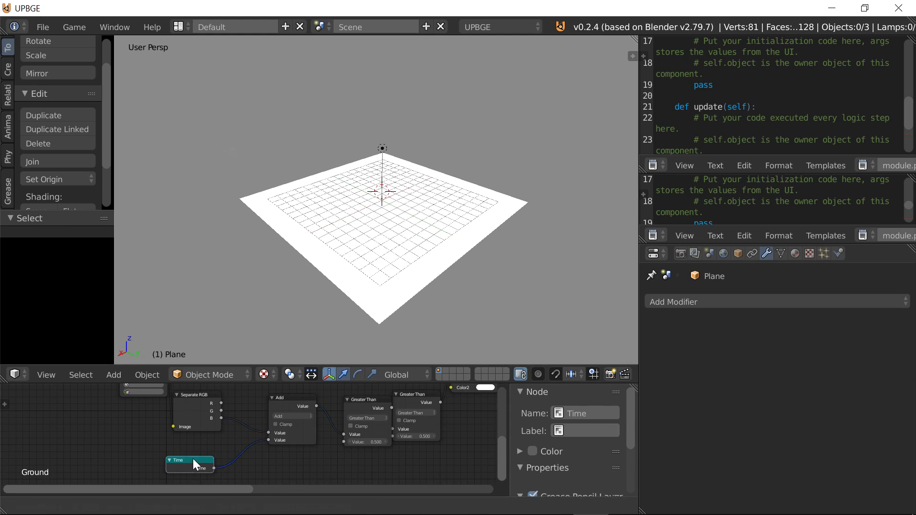
- Duplicate the Add node onto the Time link and set the copy to Sine
left_click(294, 402)
key("shift+d")
left_click(252, 457)
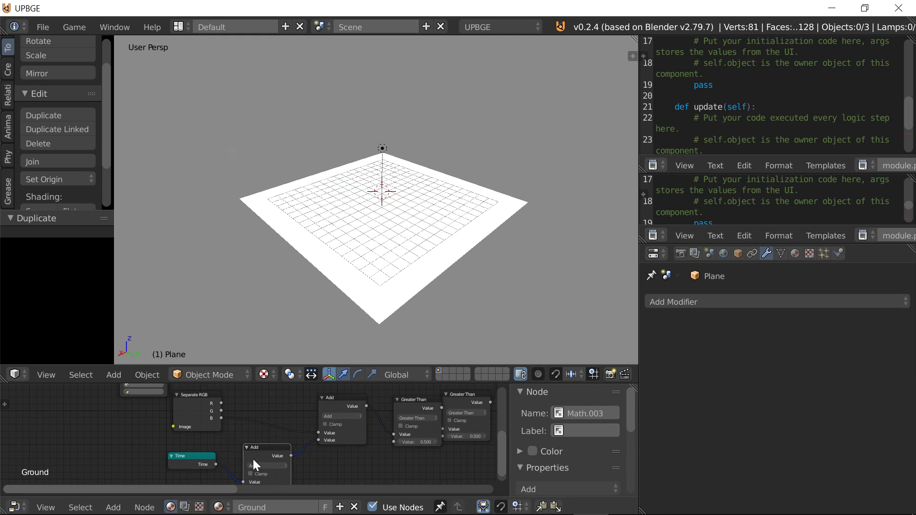
left_click(272, 470)
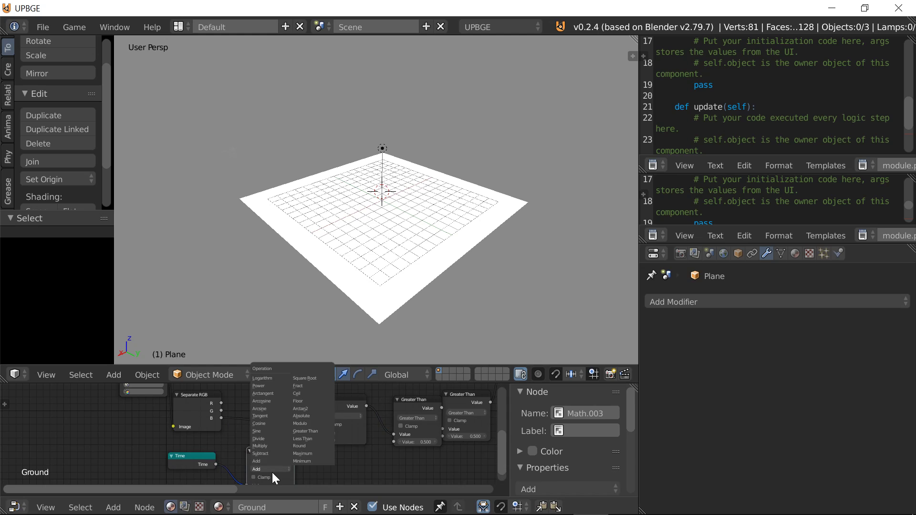
left_click(273, 433)
middle_click_drag(273, 433, 242, 417)
- Add a Multiply math node with value 0.050 after the Sine node
key("shift+d")
left_click(300, 437)
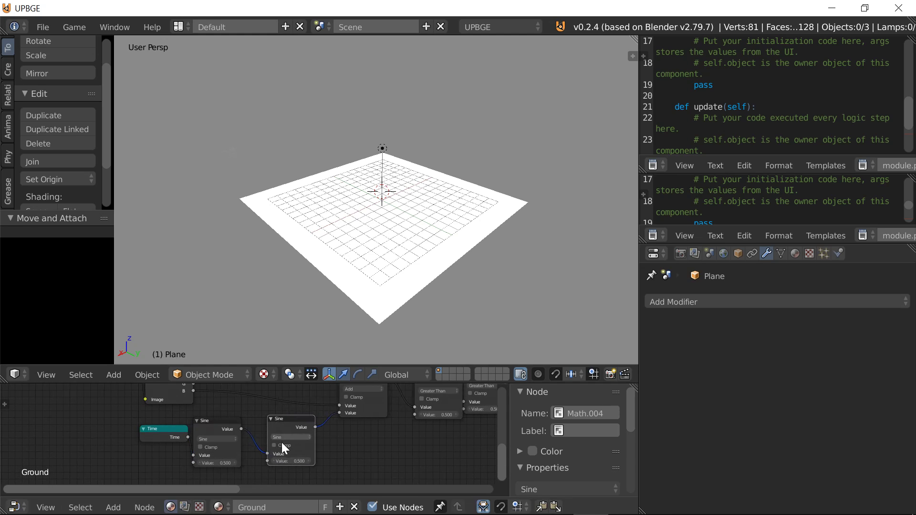
left_click(293, 437)
left_click(296, 415)
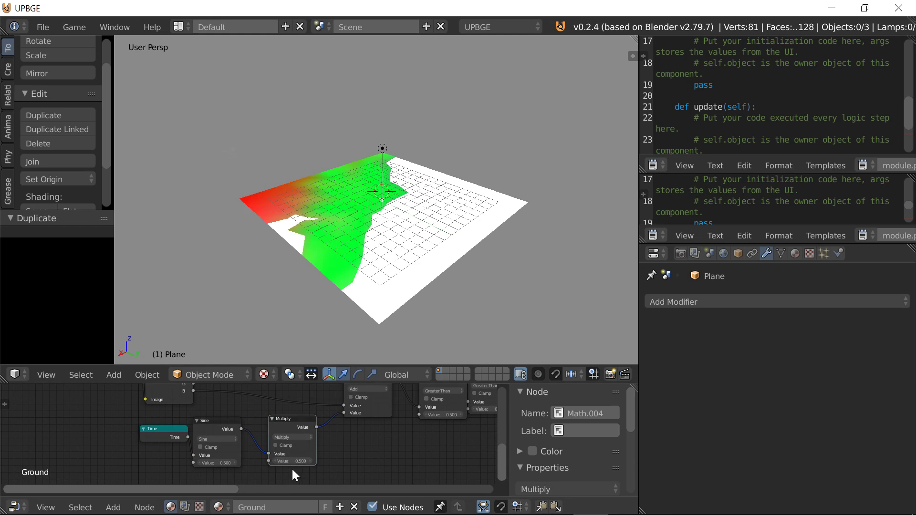
left_click(292, 461)
key("BackSpace")
key("Return")
- Orbit the view and test-play the game to watch the white edge shift
middle_click_drag(485, 194, 429, 211)
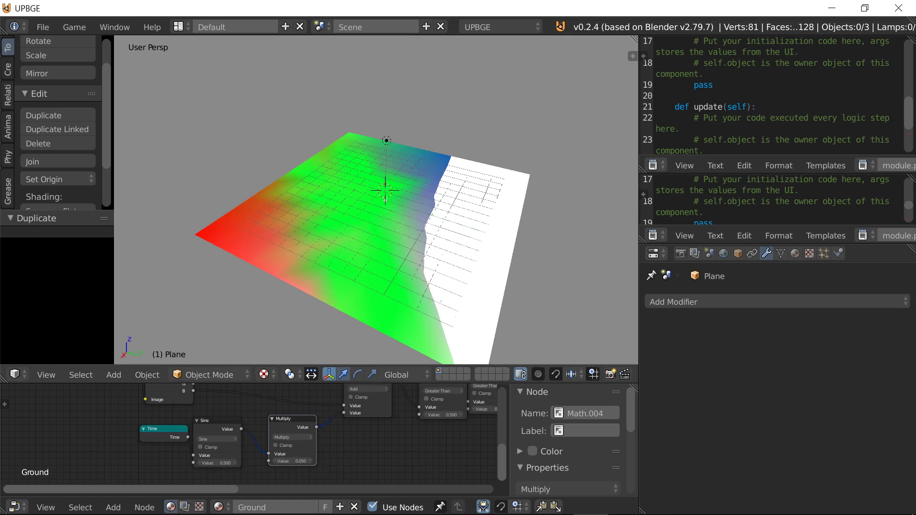
key("p")
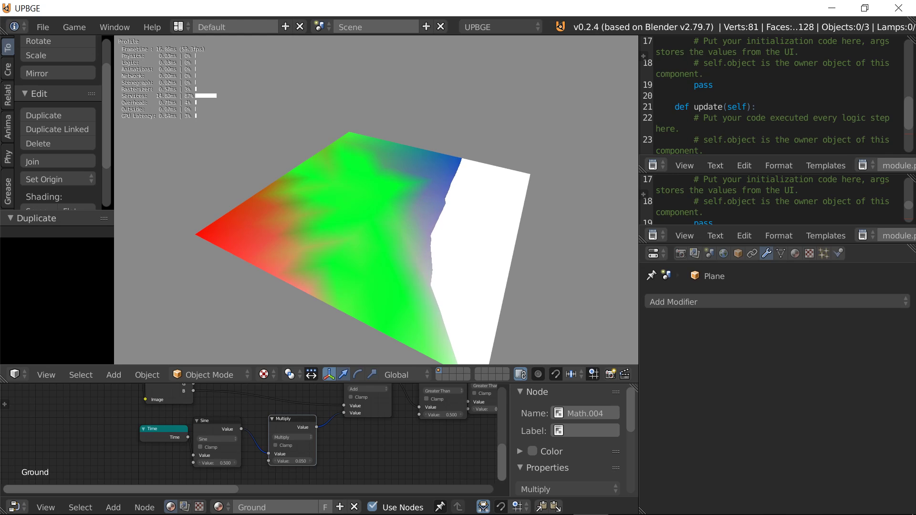
key("Escape")
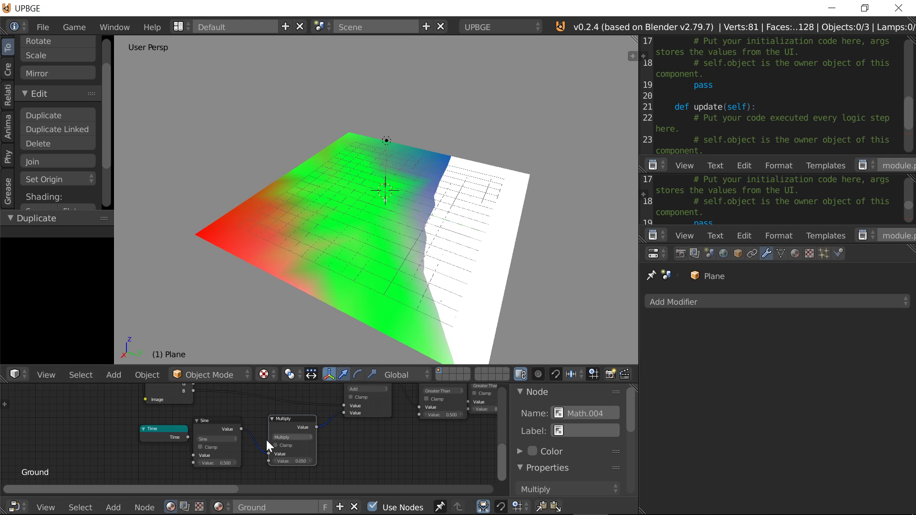
- Move the Time and Sine nodes down-left, and place the Add node beside Separate RGB, collapsed
left_click_drag(167, 436, 104, 461)
left_click_drag(217, 422, 174, 459)
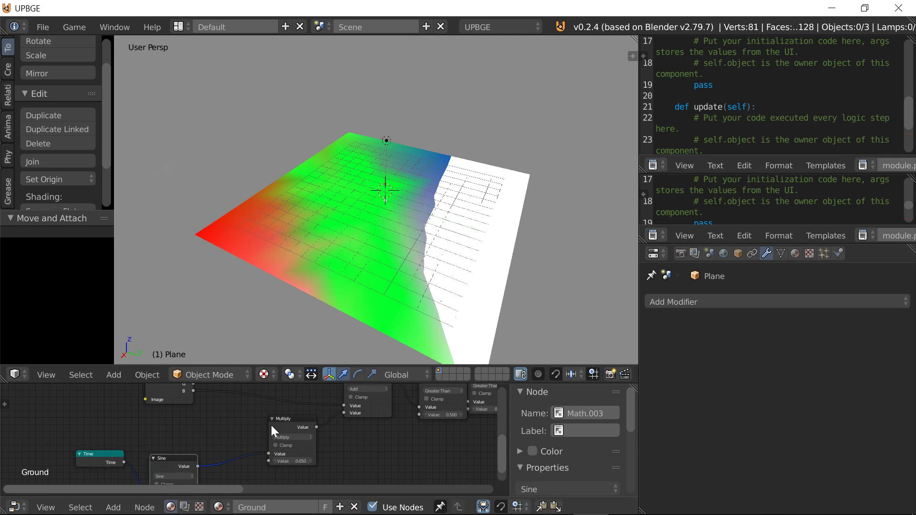
scroll(270, 423, "down", 2)
left_click(245, 454)
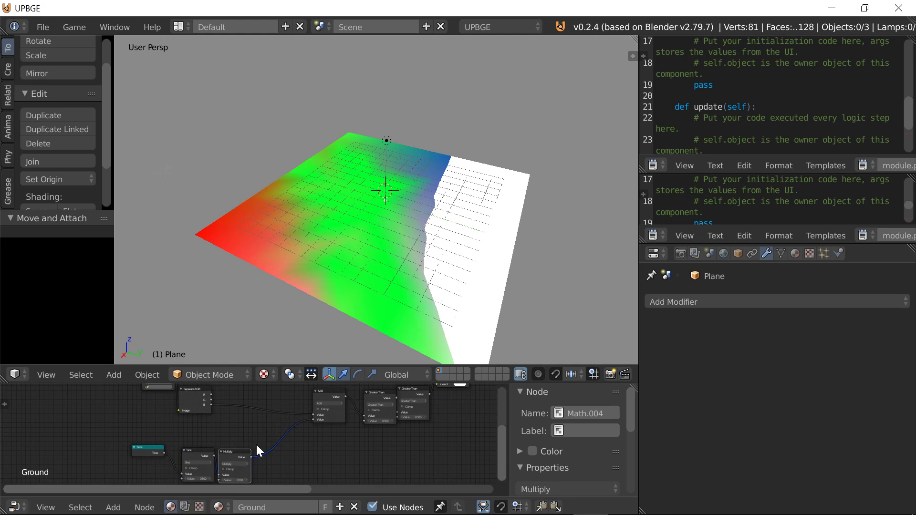
middle_click_drag(256, 442, 102, 476)
left_click(165, 428)
left_click_drag(165, 428, 90, 434)
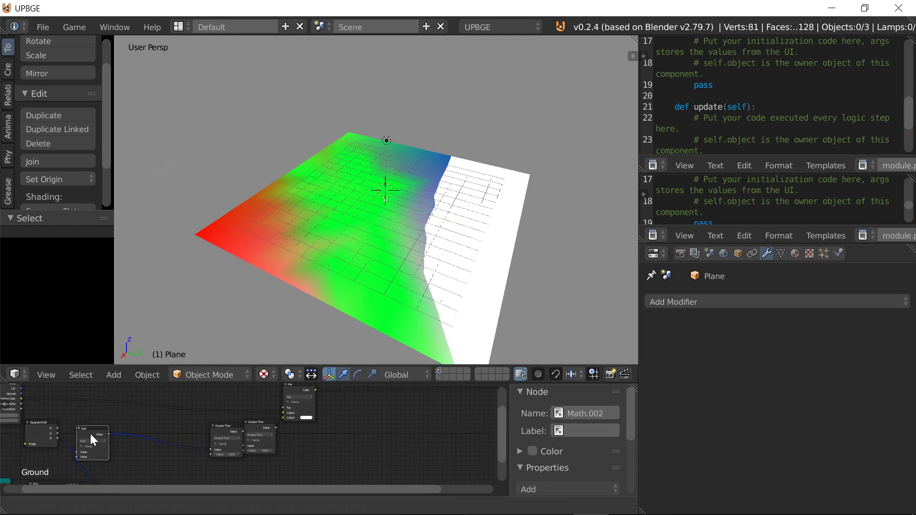
left_click(79, 427)
key("h")
middle_click_drag(88, 434, 177, 419)
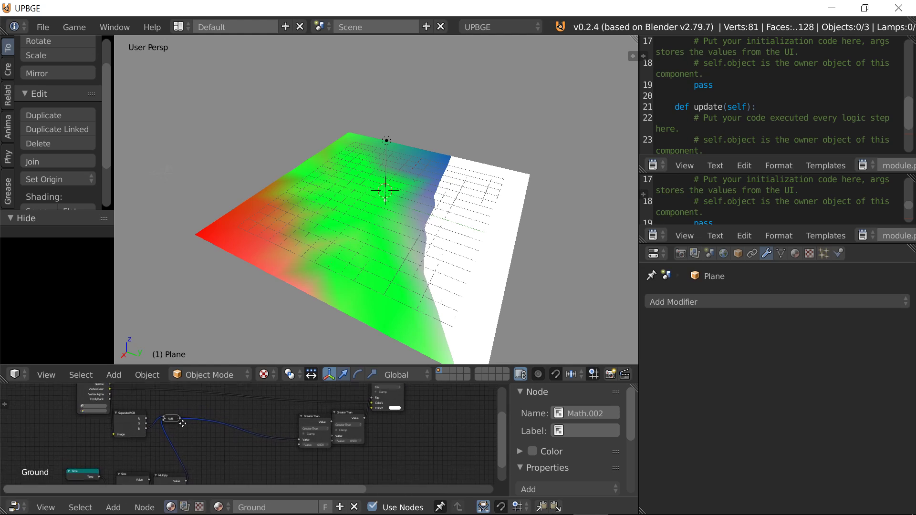
- Shift the Greater Than nodes left, change the second to Multiply, and test-play
left_click_drag(318, 410, 239, 408)
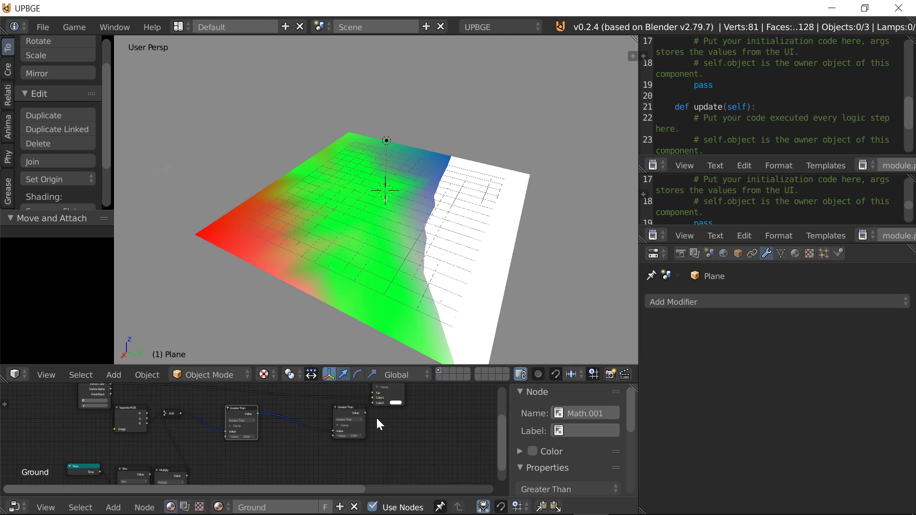
left_click_drag(344, 411, 310, 411)
scroll(310, 411, "up", 2)
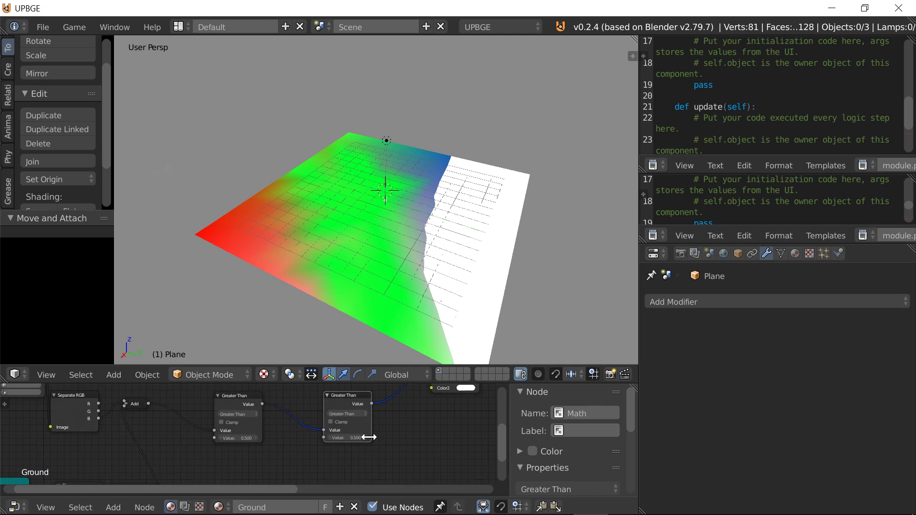
left_click(357, 415)
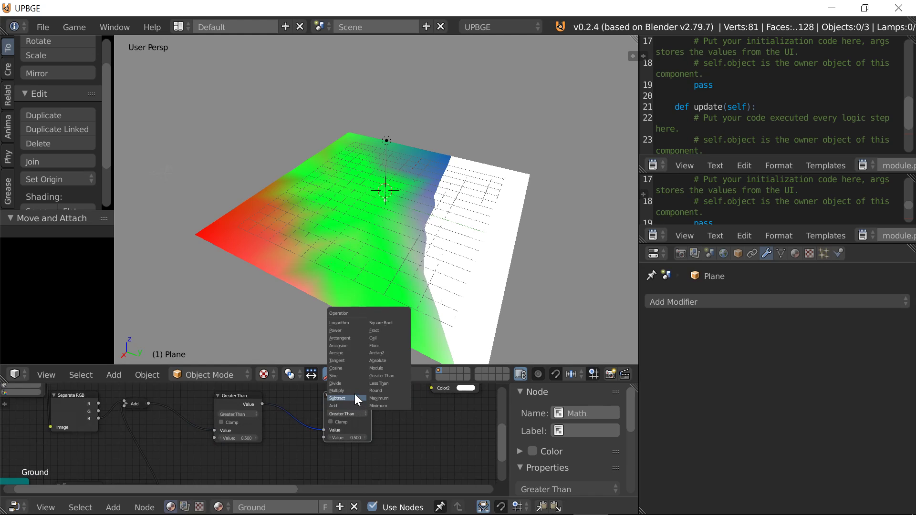
key("Home")
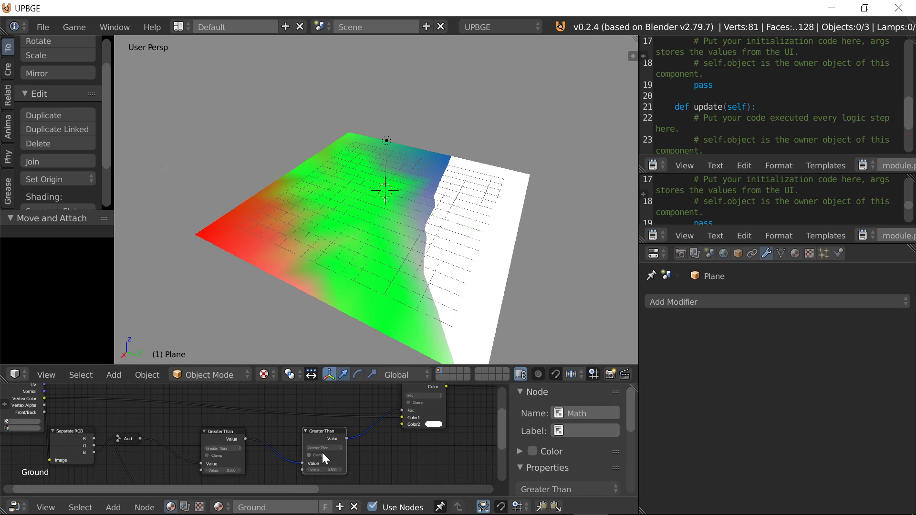
left_click(323, 448)
left_click(324, 428)
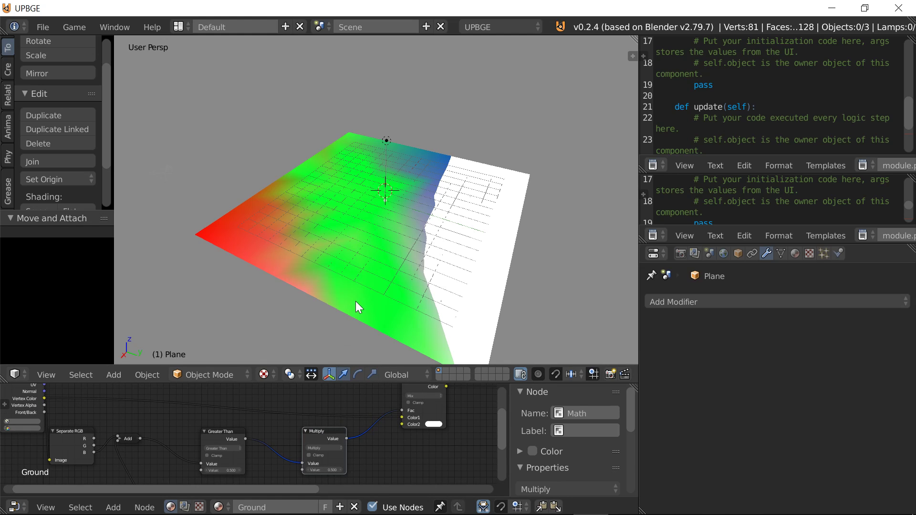
key("p")
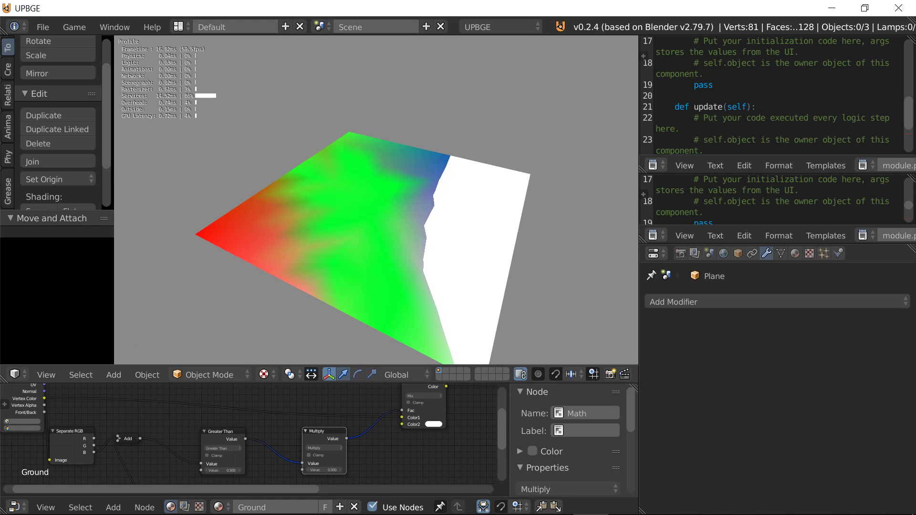
key("Escape")
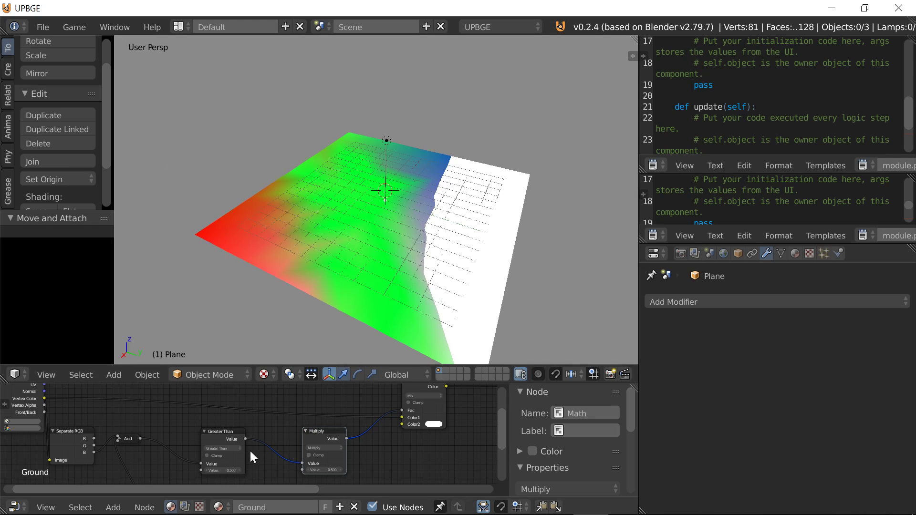
- Link Greater Than straight to the Mix Fac, delete the Multiply node, and test-play
left_click_drag(302, 463, 402, 410)
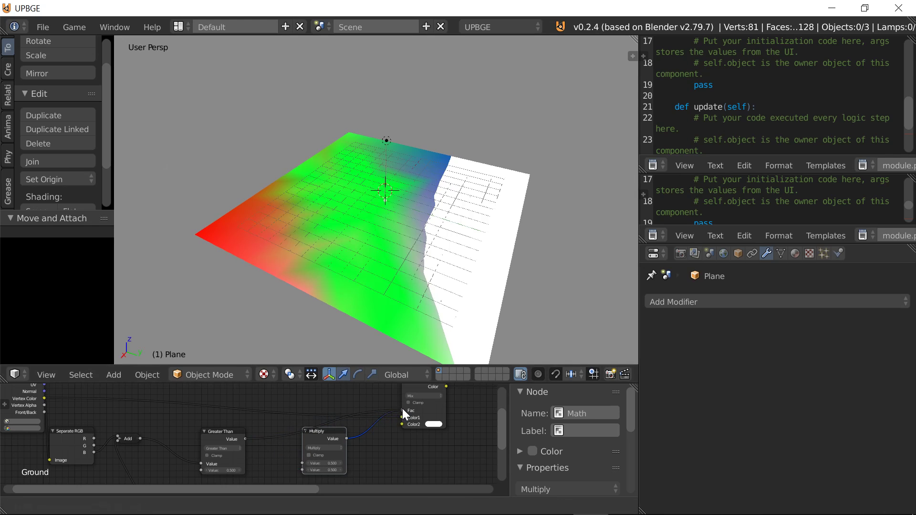
left_click(328, 436)
key("x")
middle_click_drag(346, 434, 360, 413)
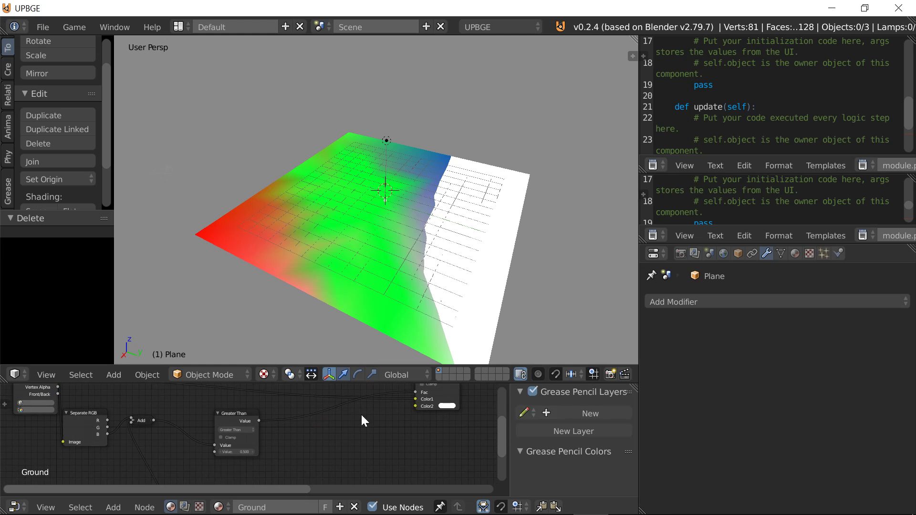
key("p")
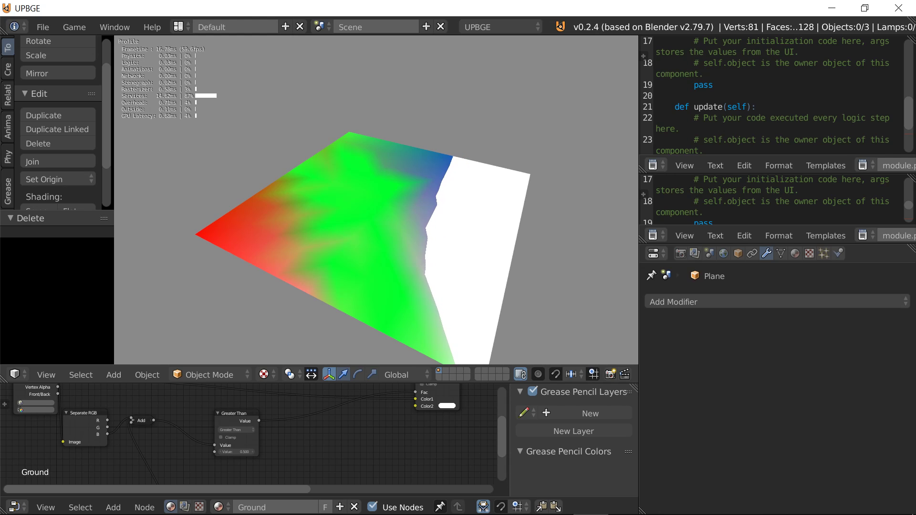
key("Escape")
- Move the Time node aside and add a Converter > Separate RGB node
scroll(248, 426, "down", 5)
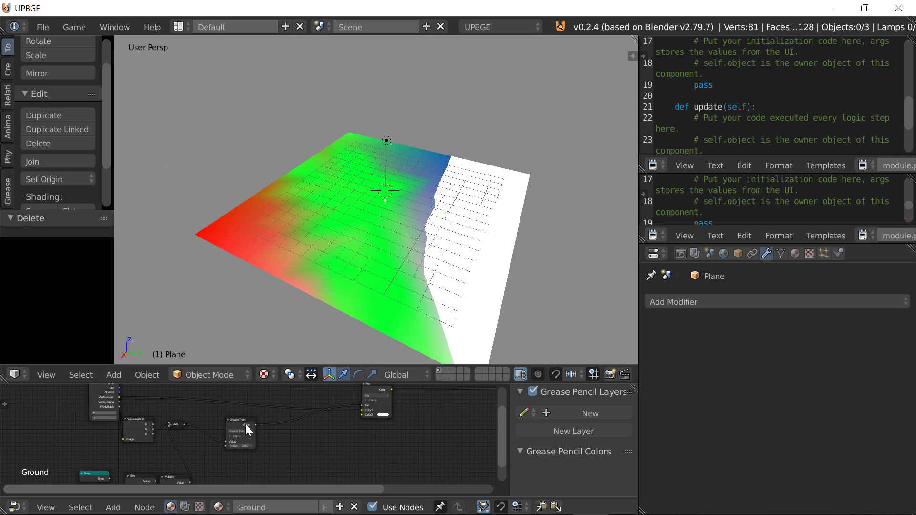
left_click_drag(252, 430, 173, 450)
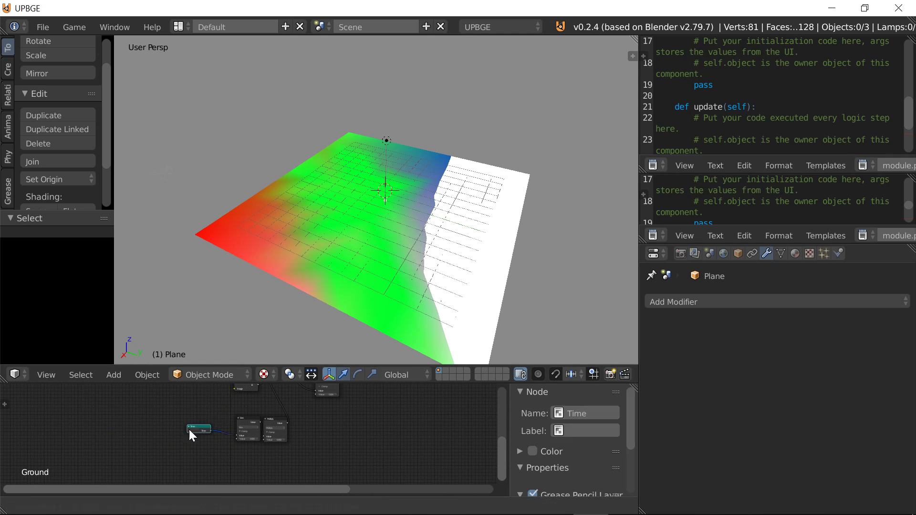
left_click(113, 508)
mouse_move(141, 418)
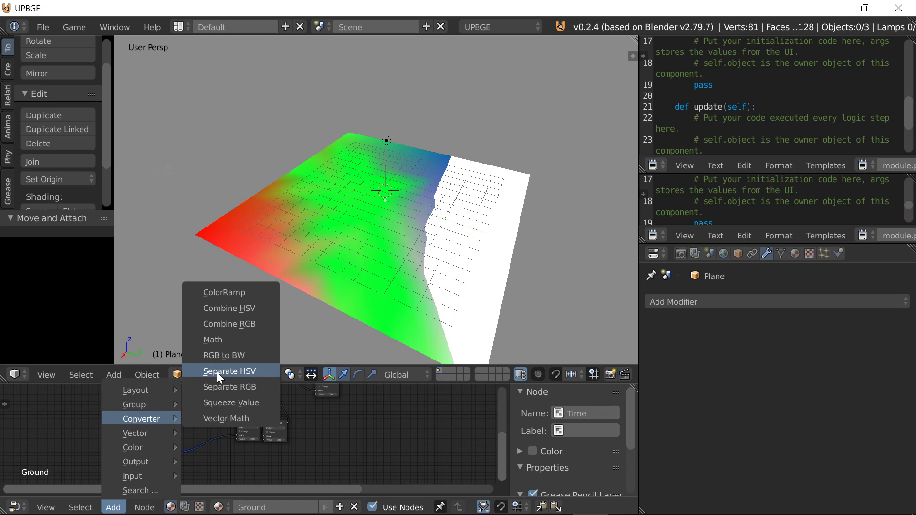
left_click(221, 386)
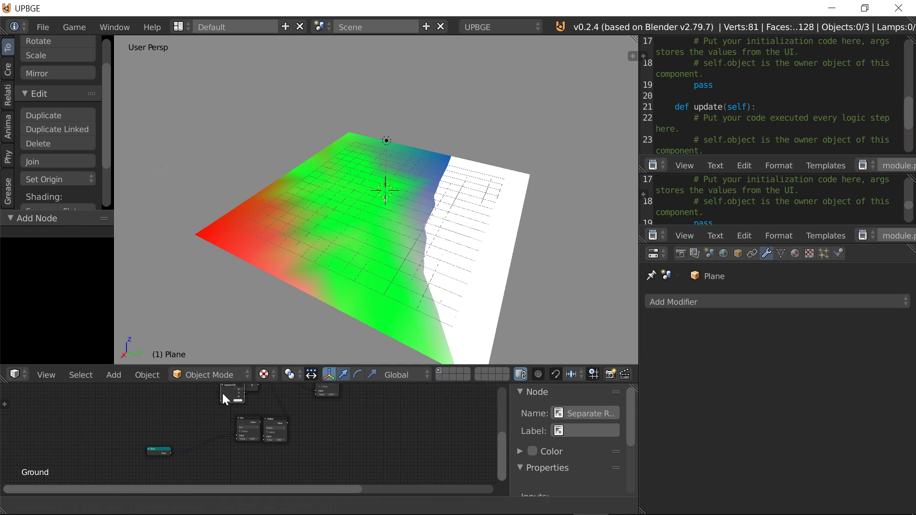
left_click(191, 403)
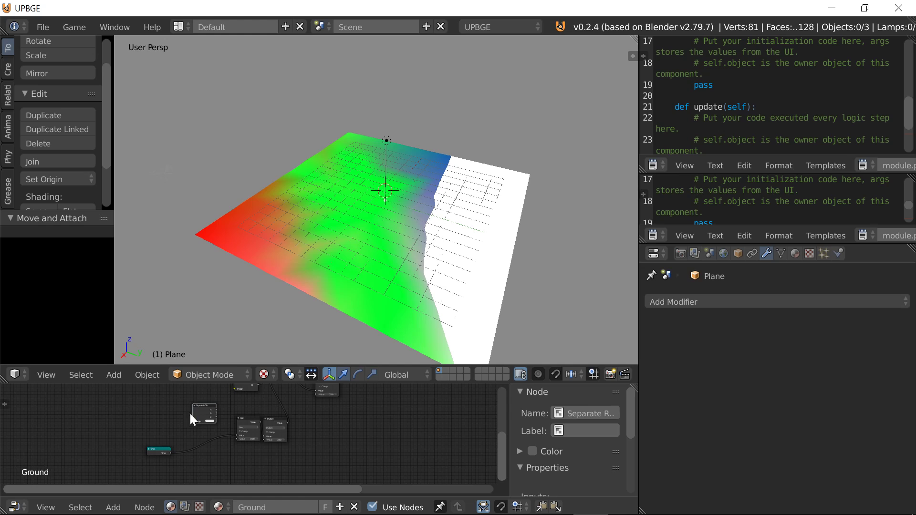
- Connect a Geometry node output to the new Separate RGB's Image input
middle_click_drag(190, 414, 272, 472)
left_click_drag(288, 400, 199, 401)
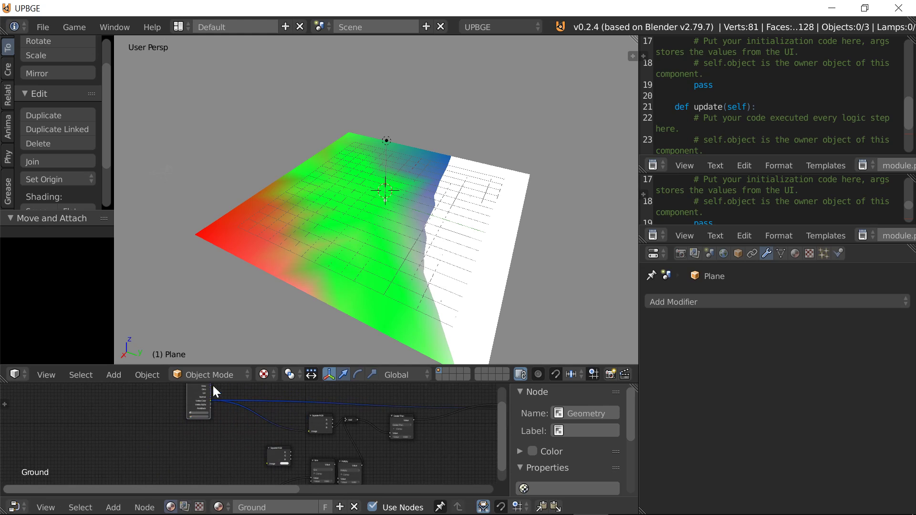
middle_click_drag(213, 384, 217, 407)
left_click_drag(211, 399, 268, 485)
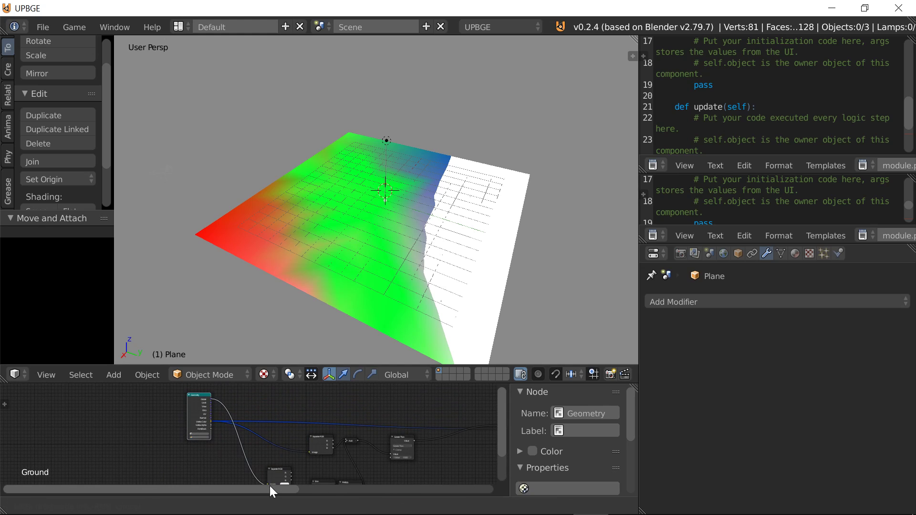
scroll(273, 460, "down", 3)
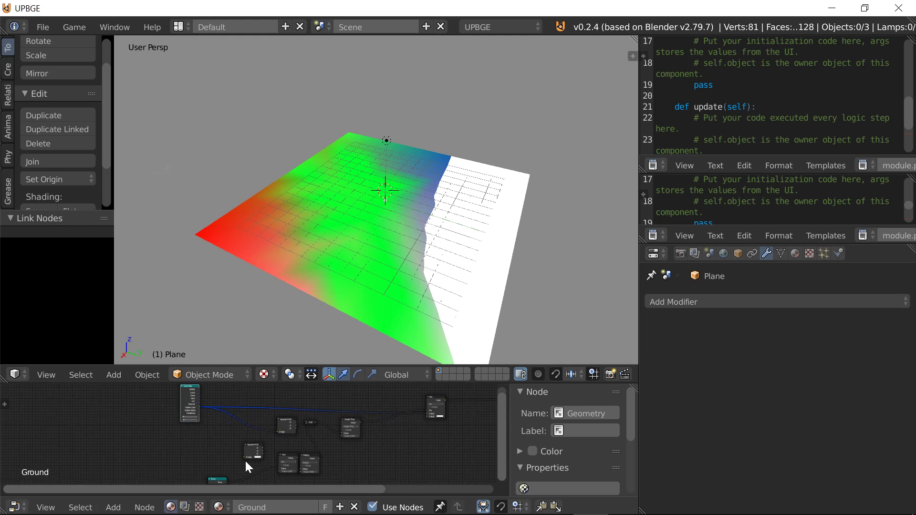
left_click_drag(243, 467, 199, 406)
left_click_drag(249, 462, 221, 459)
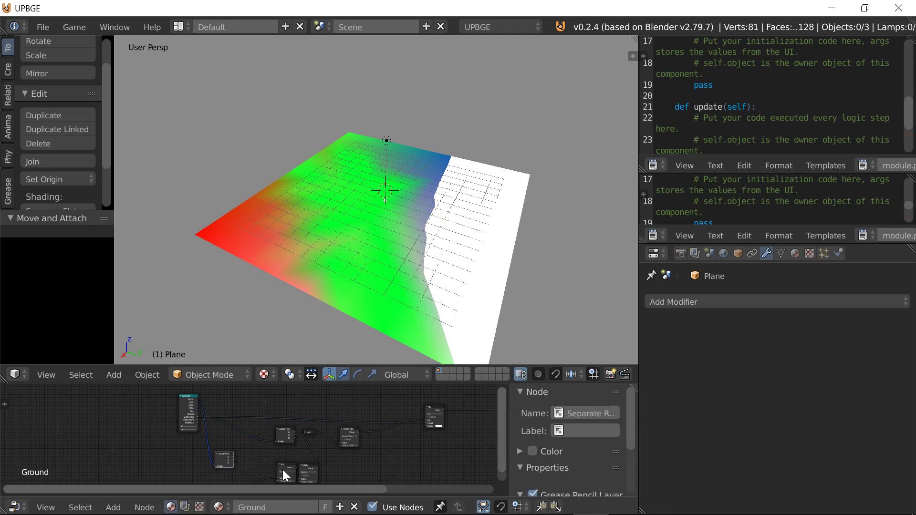
- Select the Time, Sine and Multiply nodes together and move them lower
scroll(282, 472, "down", 1)
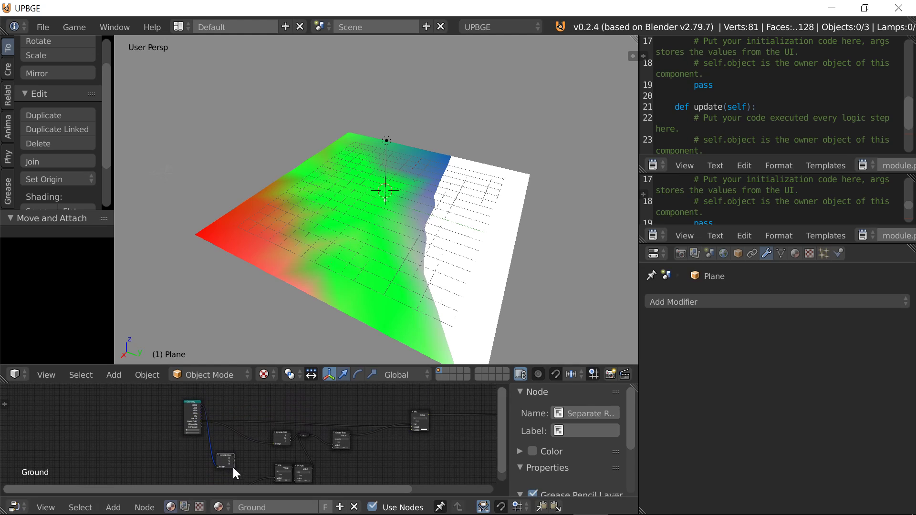
scroll(233, 466, "down", 2, "shift")
left_click(223, 458)
left_click(284, 440)
left_click(301, 436)
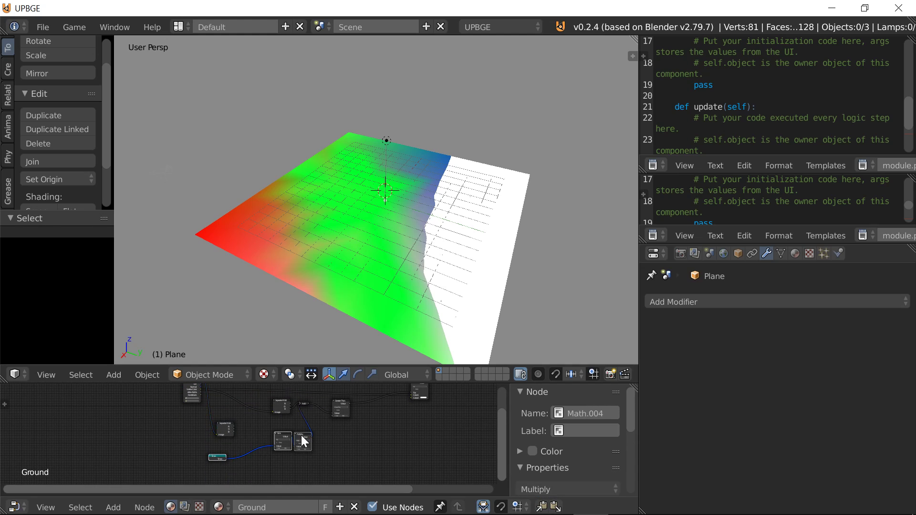
left_click_drag(301, 435, 288, 473)
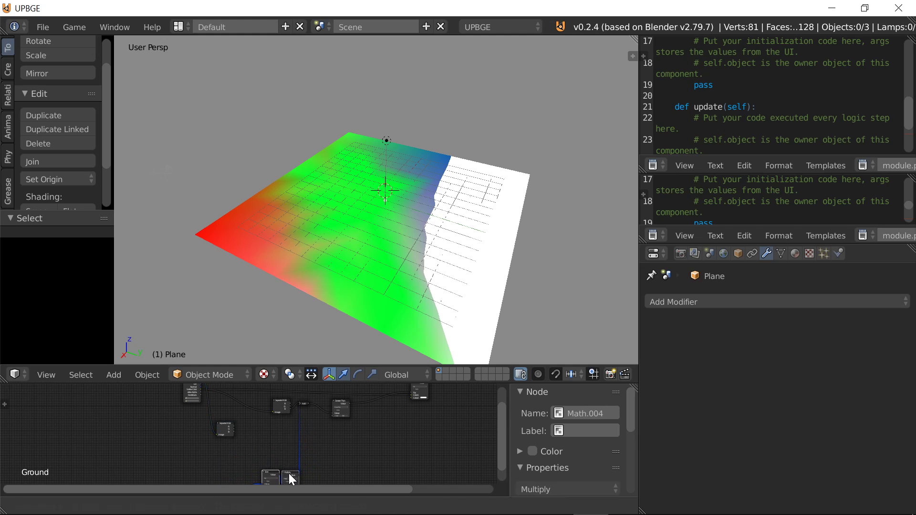
scroll(278, 454, "down", 1)
- Switch to Cycles Render to add a Musgrave Texture node, then switch back to UPBGE
left_click(525, 26)
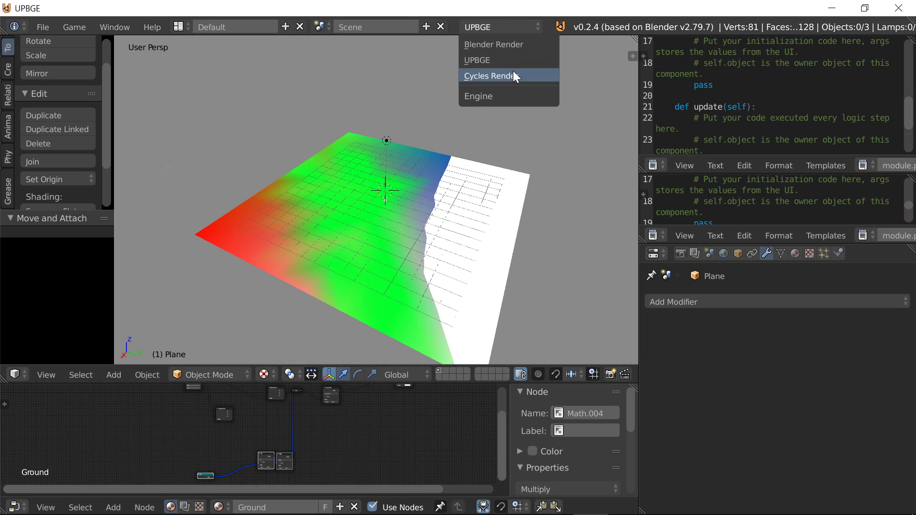
left_click(513, 71)
left_click(120, 373)
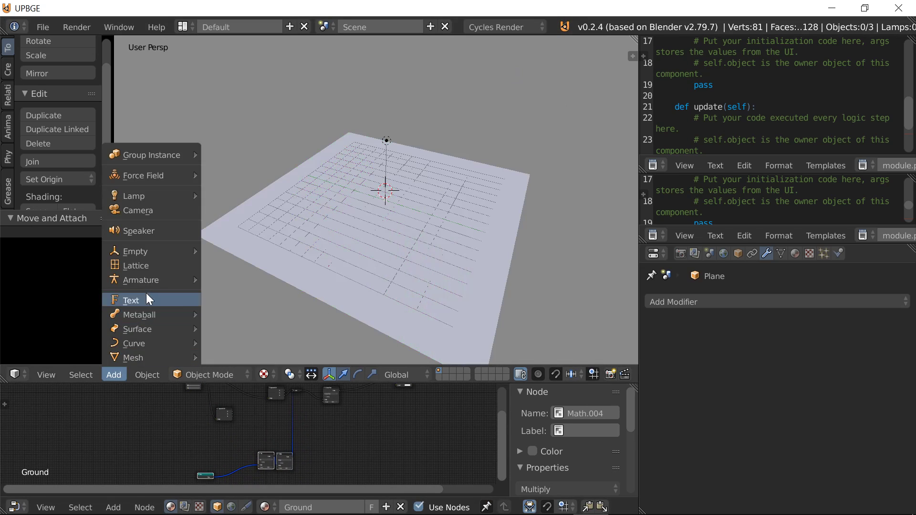
mouse_move(148, 317)
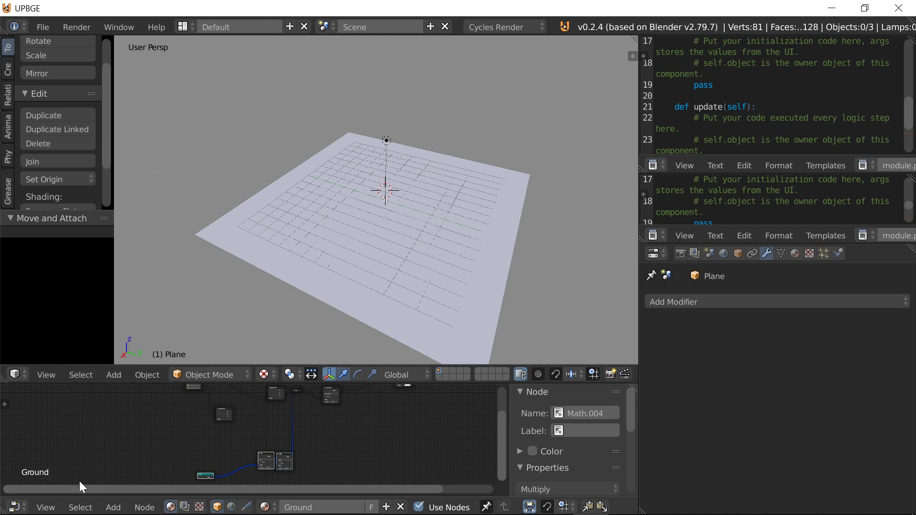
left_click(113, 507)
mouse_move(136, 434)
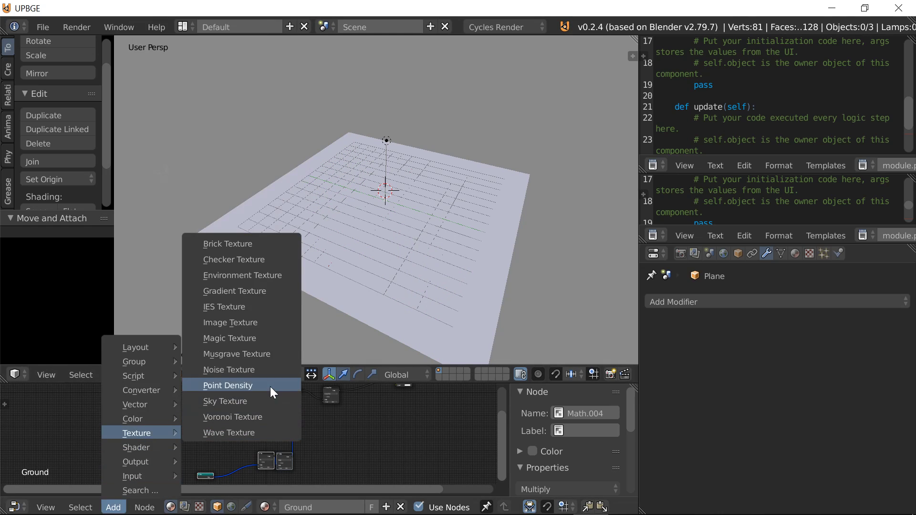
left_click(245, 354)
left_click(220, 431)
left_click(506, 27)
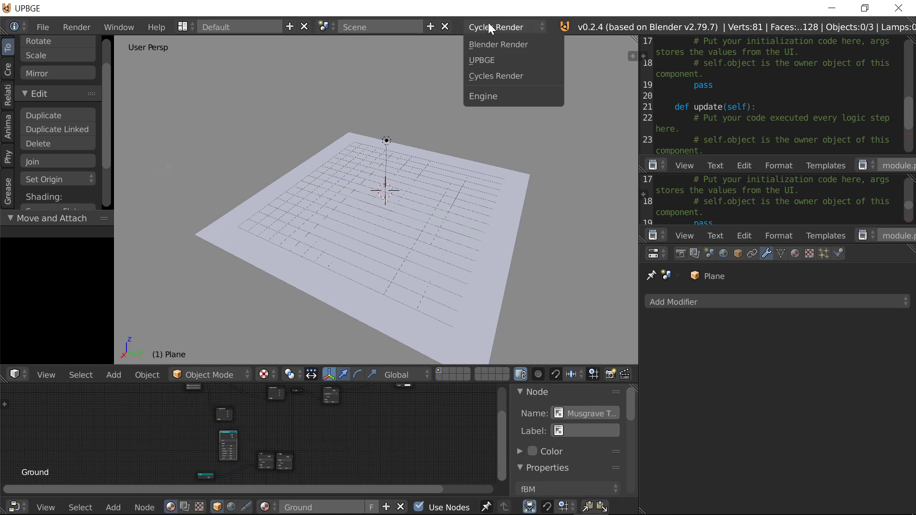
left_click(505, 58)
scroll(286, 406, "up", 3)
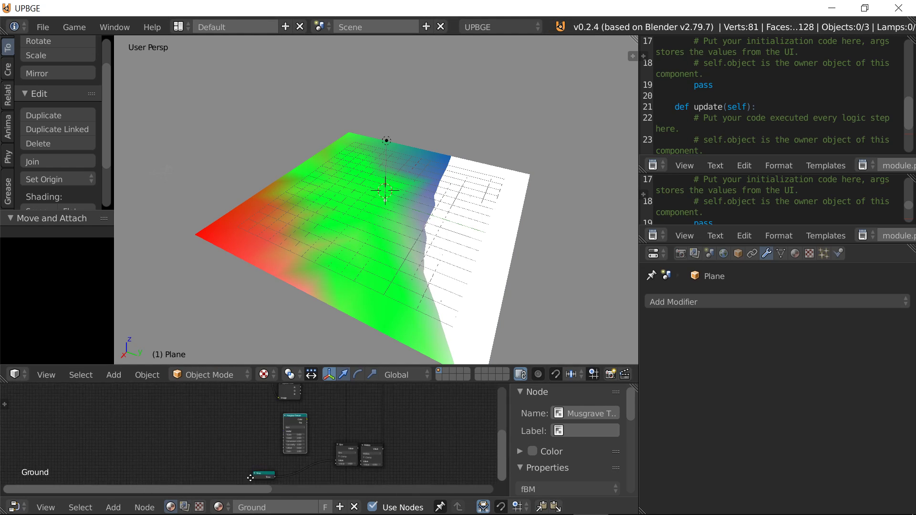
- Place the lower Separate RGB beside Musgrave Texture and link its R to the Vector input
middle_click_drag(304, 402, 329, 472)
left_click(274, 455)
left_click_drag(275, 458, 263, 461)
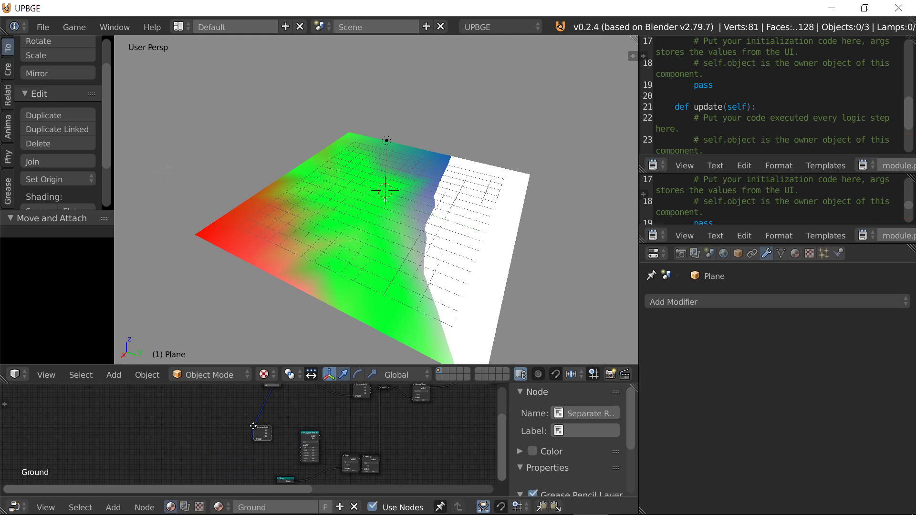
scroll(297, 407, "up", 4)
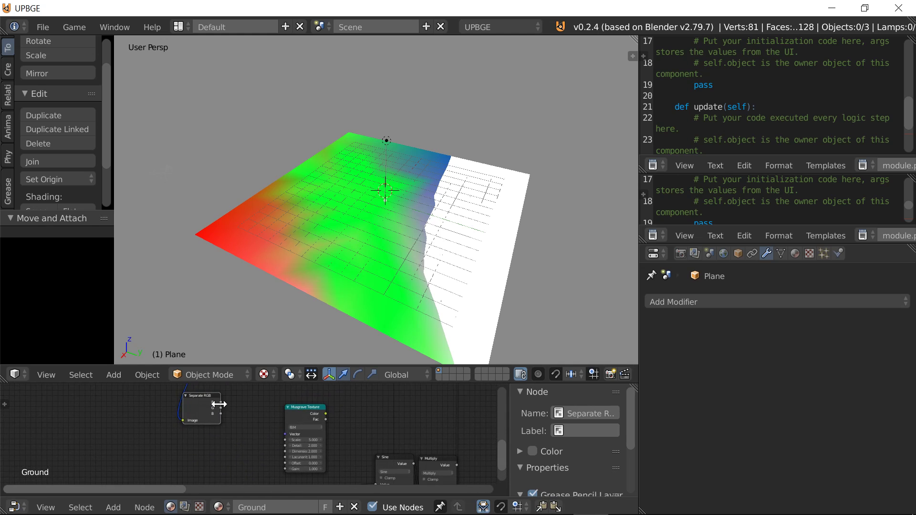
left_click_drag(221, 402, 285, 434)
- Add a Combine RGB node beside the Separate RGB node
left_click(120, 508)
mouse_move(142, 424)
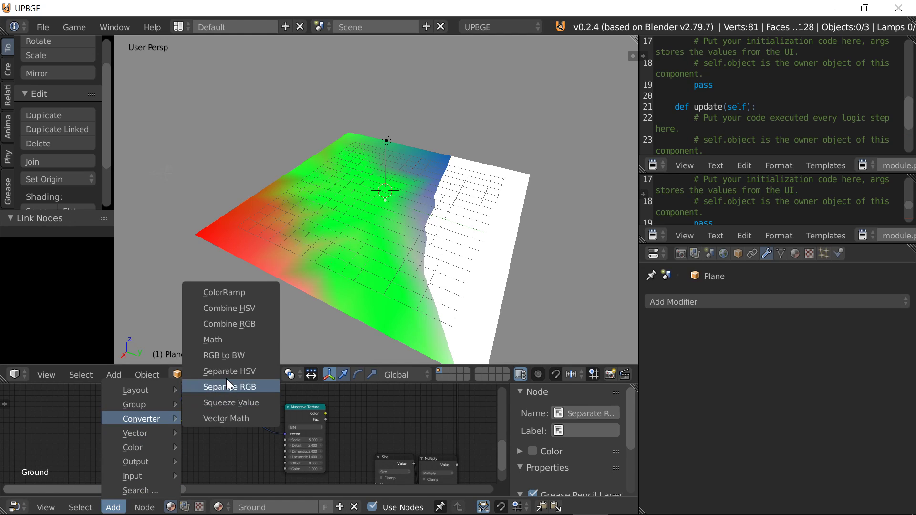
left_click(229, 325)
left_click(245, 398)
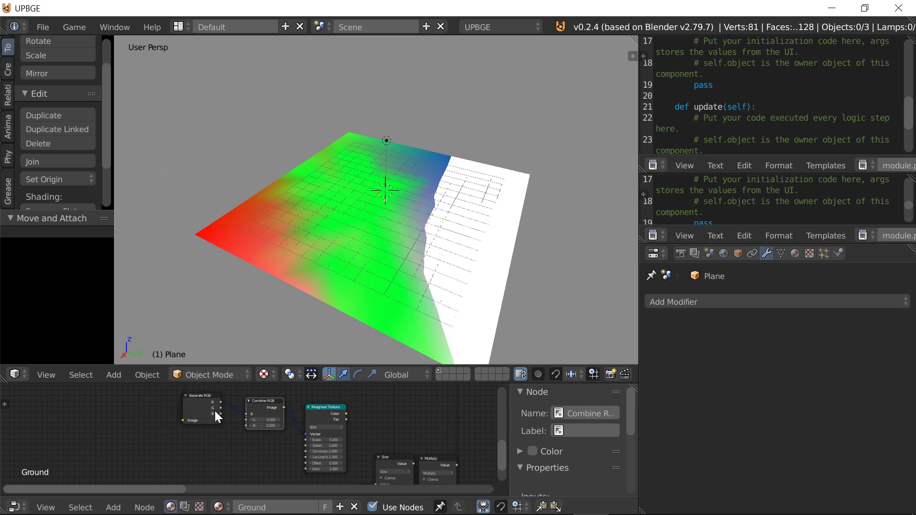
left_click(244, 421)
mouse_move(245, 421)
left_mouse_down()
mouse_move(204, 422)
mouse_move(217, 411)
mouse_move(246, 420)
left_mouse_up()
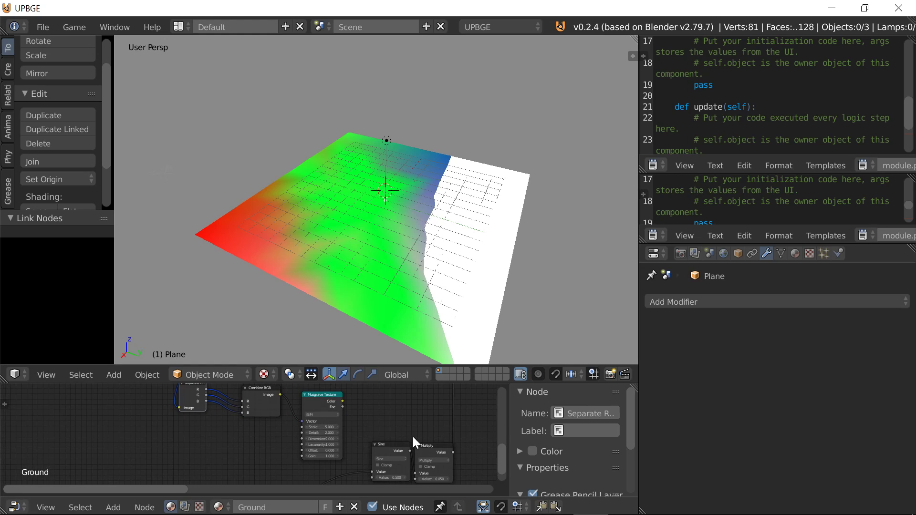
- Duplicate the Sine node and wire it between Separate RGB and Combine RGB
left_click(397, 449)
key("shift+d")
left_click(219, 413)
scroll(296, 452, "down", 3)
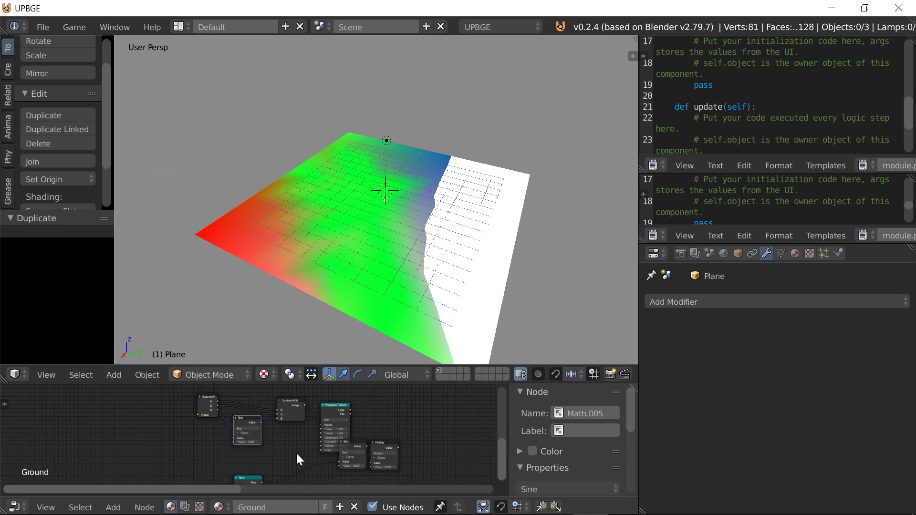
key("g")
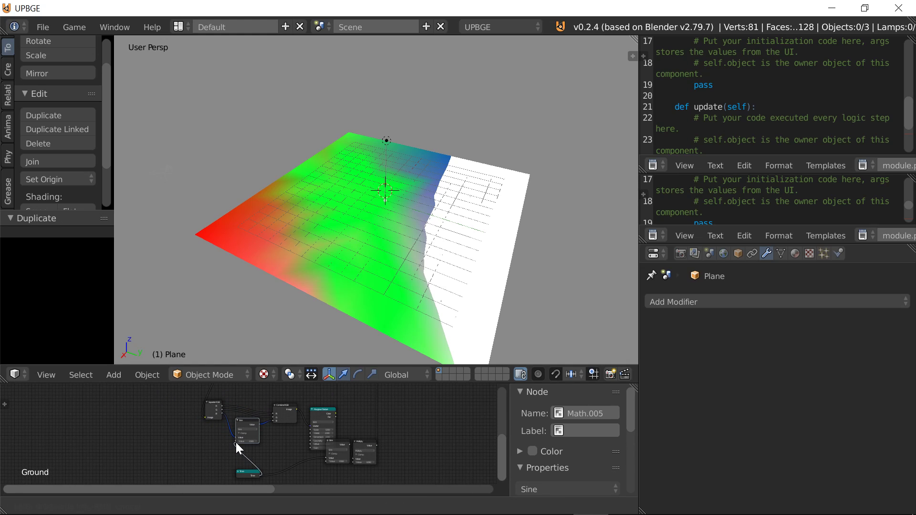
left_click_drag(239, 448, 235, 441)
mouse_move(236, 442)
middle_mouse_down()
mouse_move(157, 410)
mouse_move(154, 395)
middle_mouse_up()
scroll(199, 422, "down", 3)
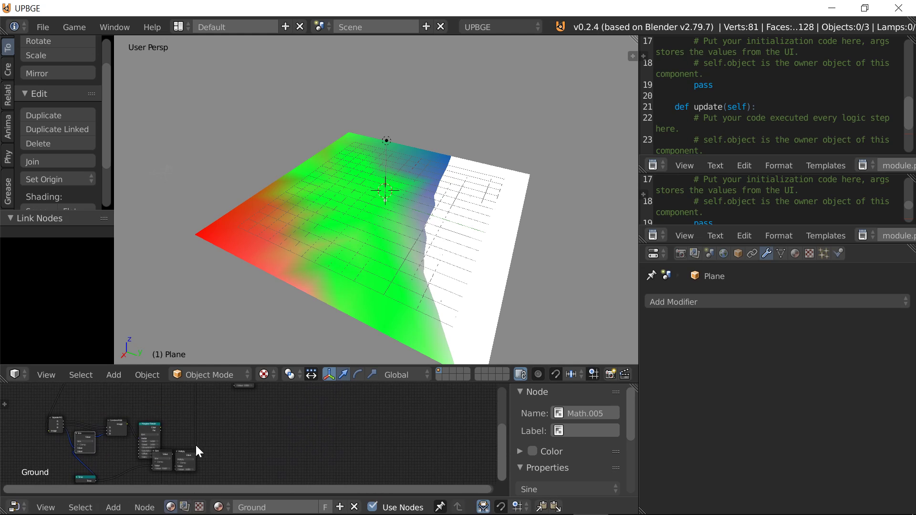
- Duplicate the Multiply node onto the link and insert the Musgrave Texture into the Multiply links
middle_click_drag(247, 446, 309, 401)
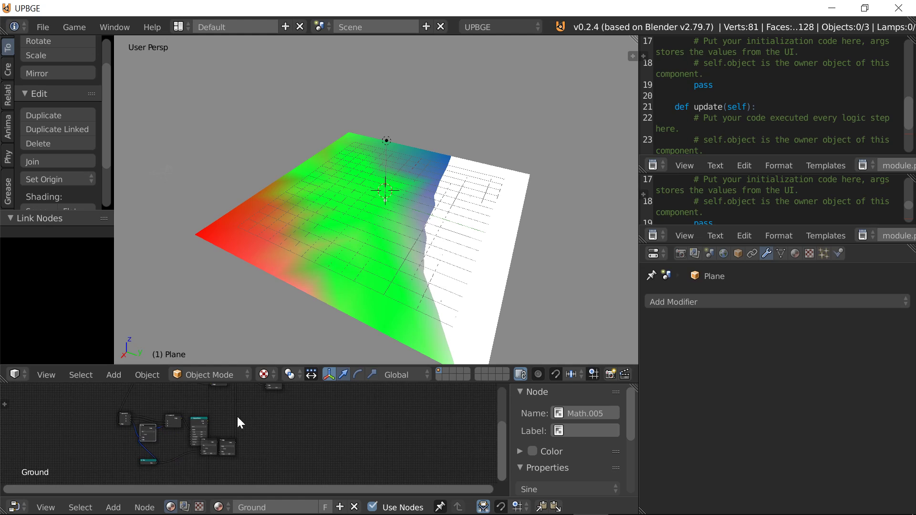
left_click(193, 422)
scroll(192, 422, "up", 4)
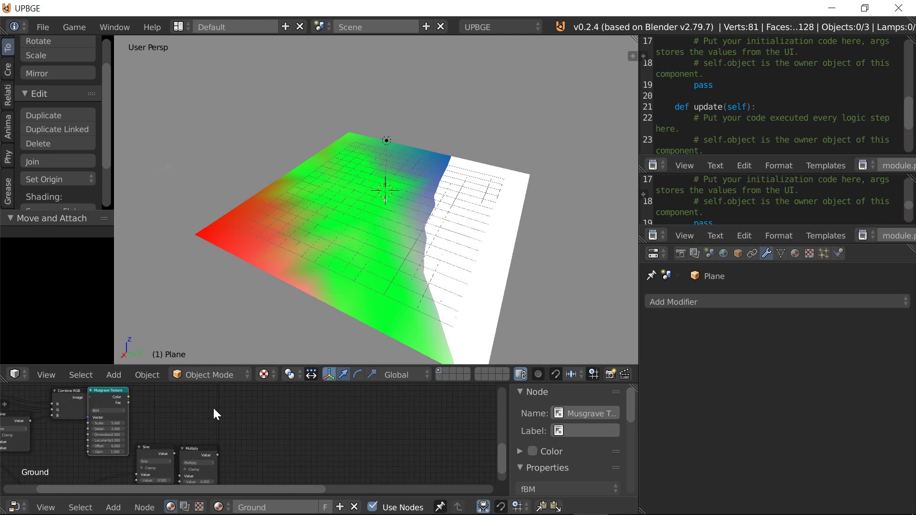
middle_click_drag(213, 406, 197, 435)
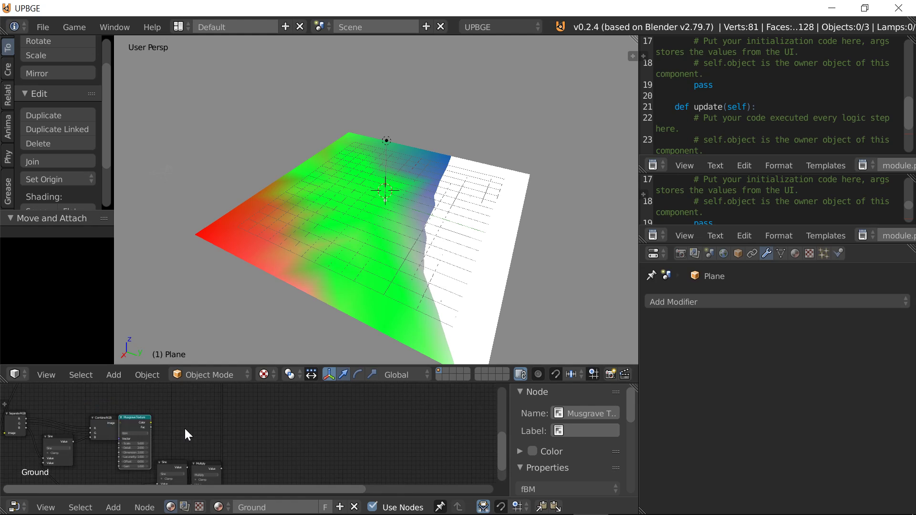
scroll(184, 428, "down", 2)
left_click(213, 458)
key("shift+d")
left_click(247, 448)
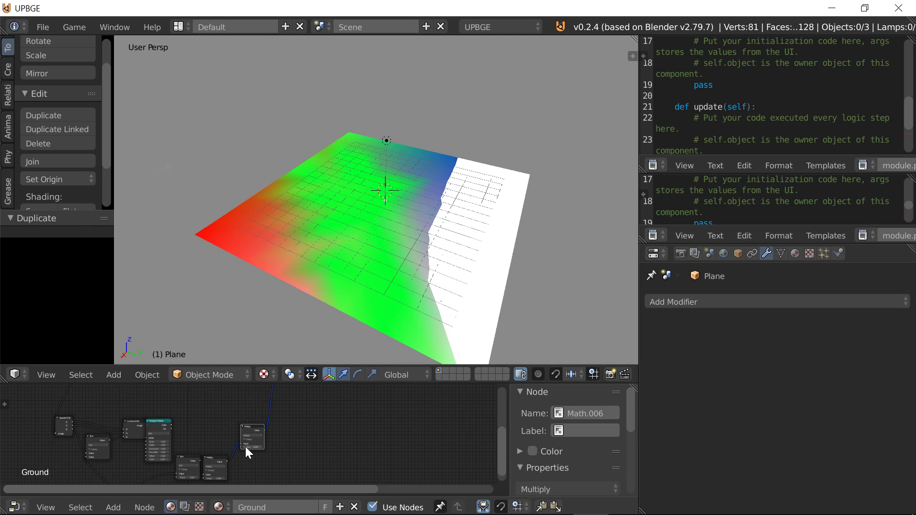
left_click_drag(168, 423, 194, 406)
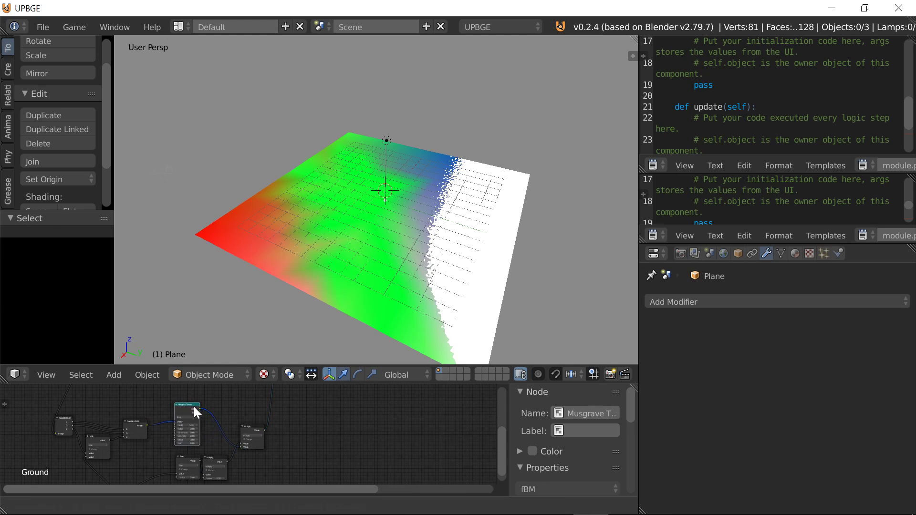
- Test-play, set the Musgrave Texture Scale to 1.000, and test-play again to check the smoother edge
key("p")
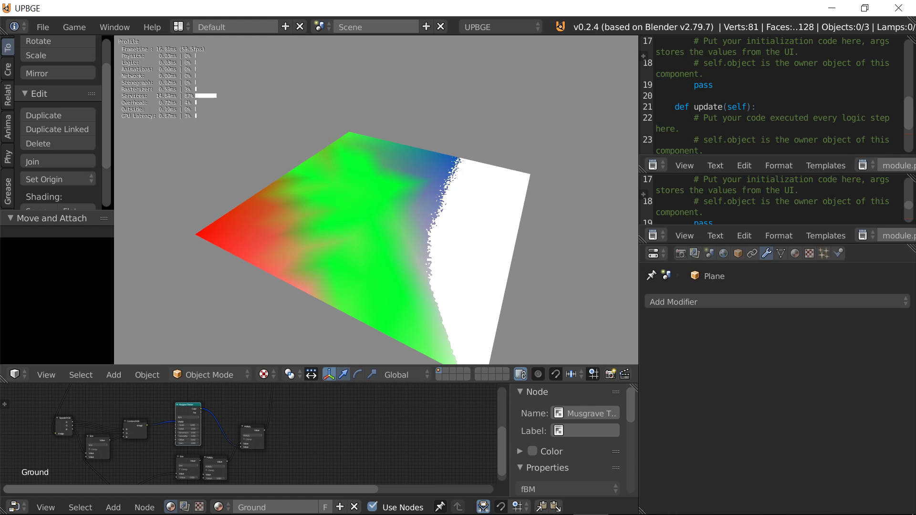
key("Escape")
scroll(187, 428, "up", 5)
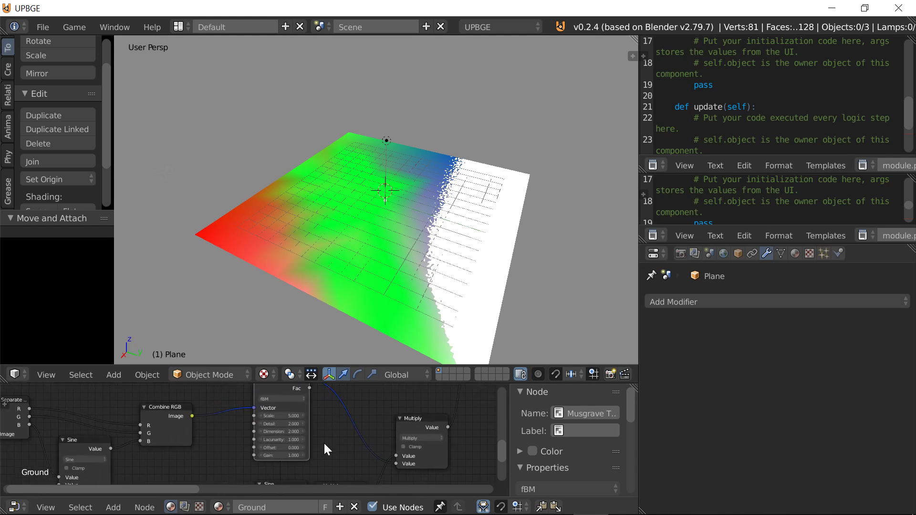
type("1")
key("Return")
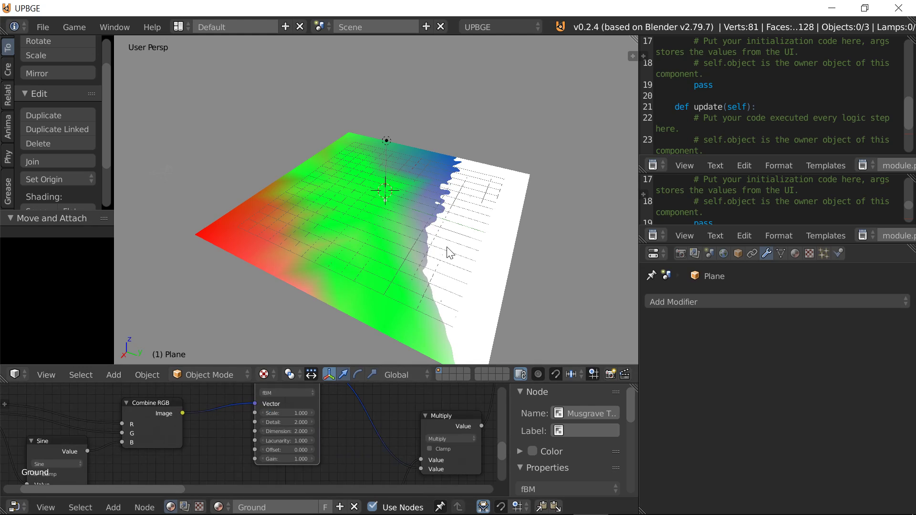
key("p")
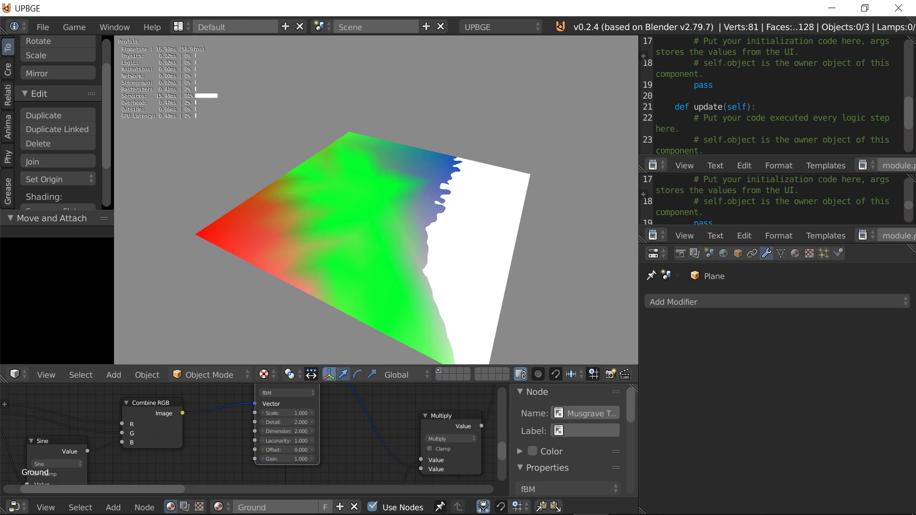
key("Escape")
scroll(193, 445, "down", 3)
middle_click_drag(192, 444, 211, 423)
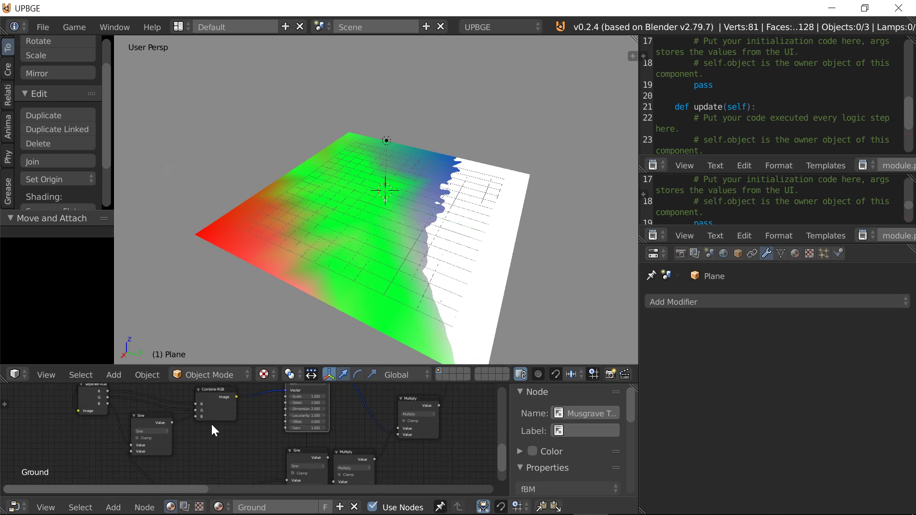
- Switch the Sine math node to Add and test-play the result
left_click(152, 433)
left_click(155, 423)
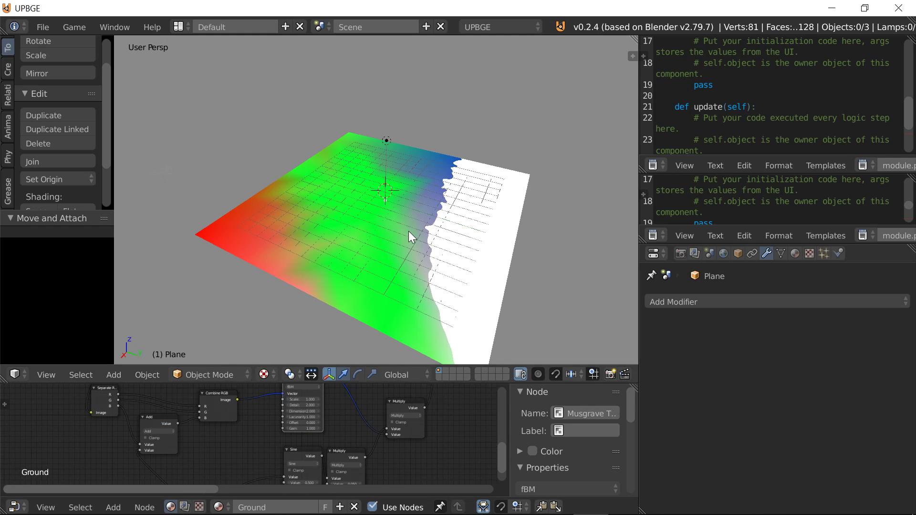
key("p")
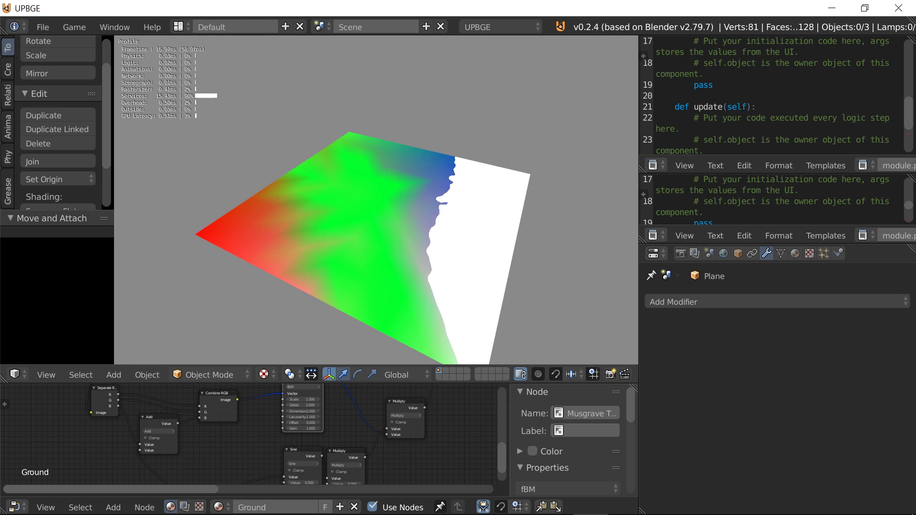
key("Escape")
- Drop a new Multiply node onto the Musgrave Color link
scroll(316, 416, "up", 1)
middle_click_drag(316, 416, 196, 403)
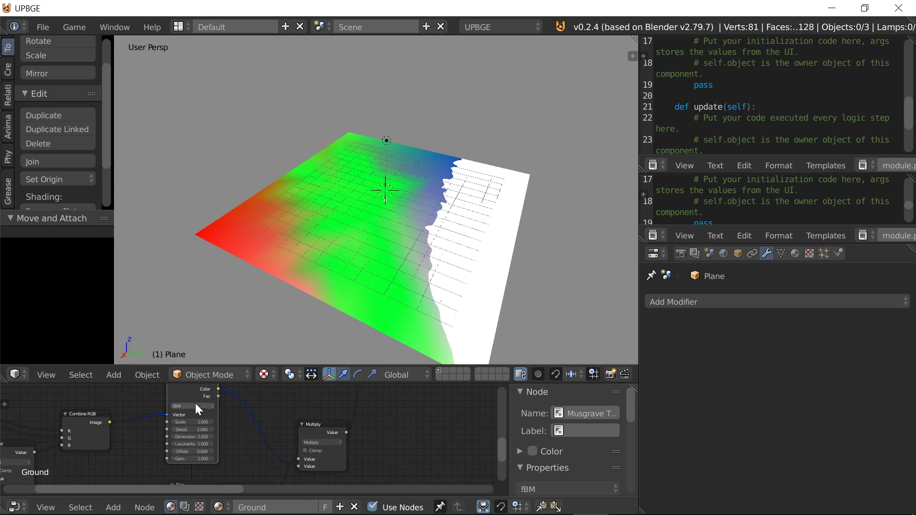
left_click_drag(306, 421, 269, 405)
left_click(249, 402)
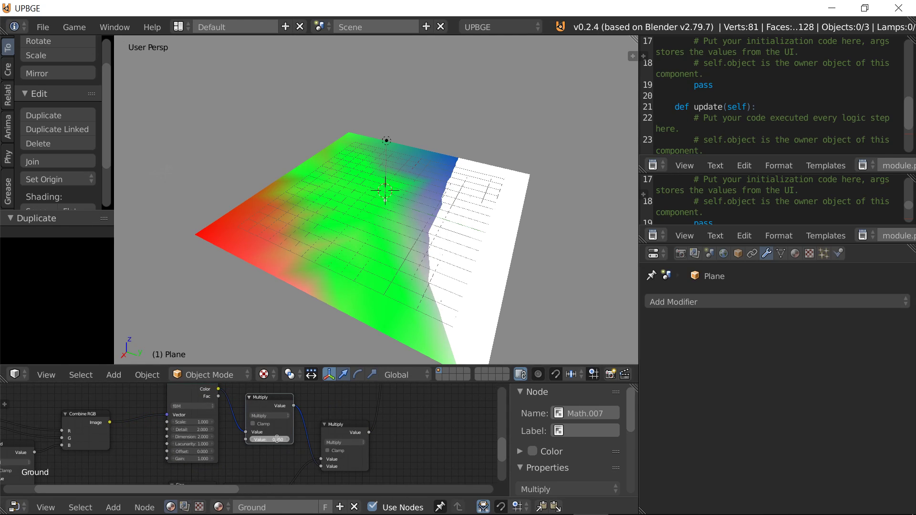
- Set the new Multiply node's Value to 0.100 and test-play
key("Return")
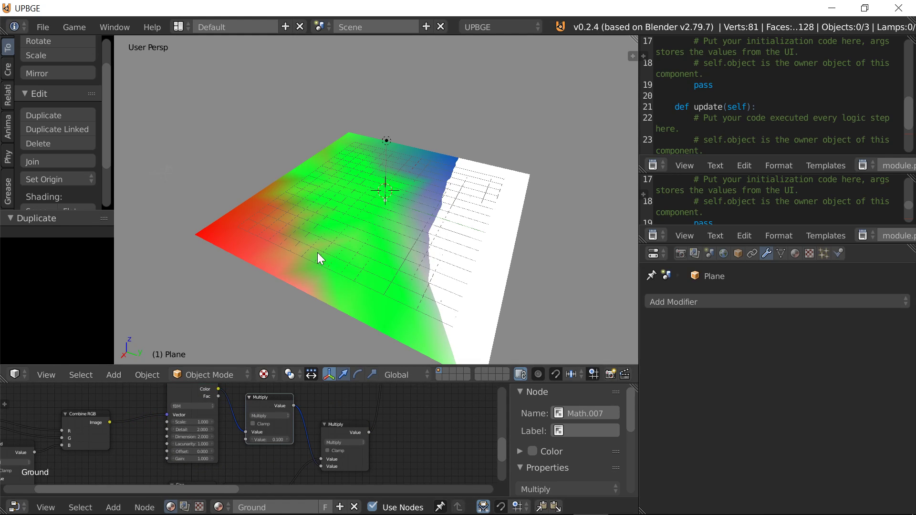
key("p")
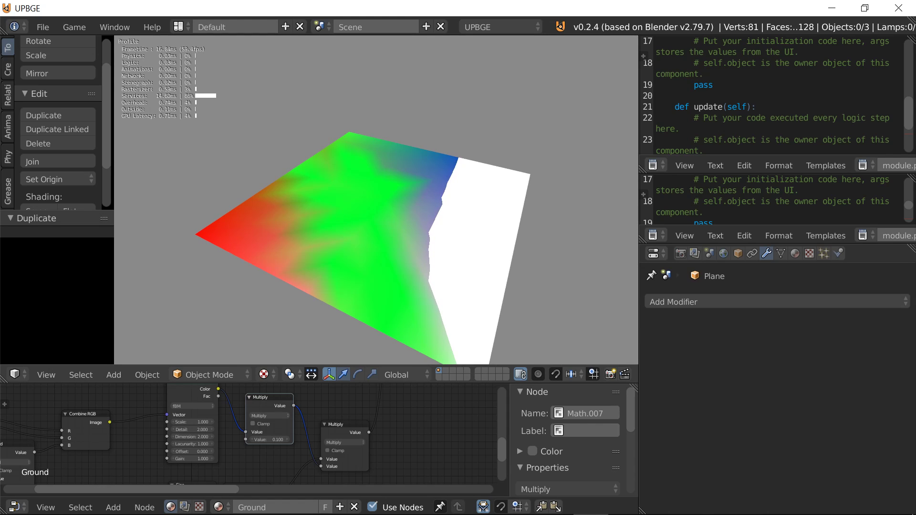
key("Escape")
- Try 0.100 on the Sine-chain Multiply, restore it to 0.500, and test-play each change
middle_click_drag(268, 457, 276, 406)
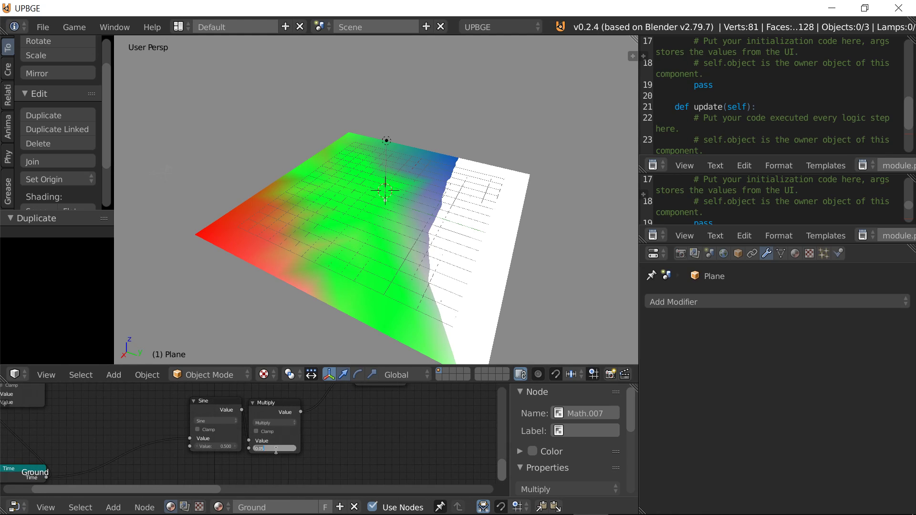
key("Return")
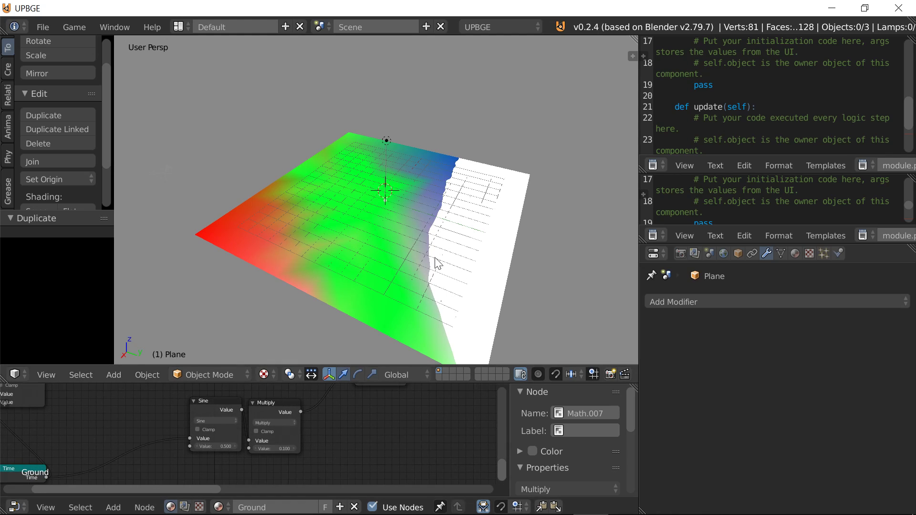
key("p")
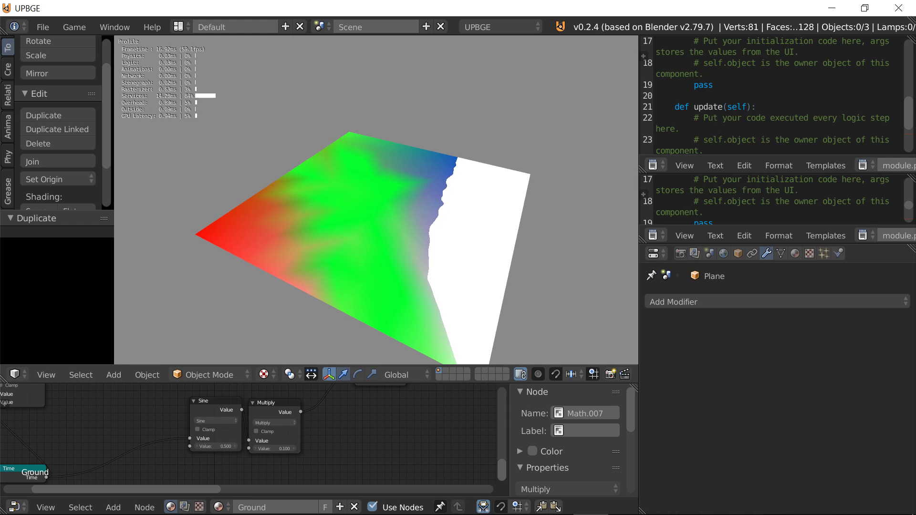
key("Escape")
left_click(282, 452)
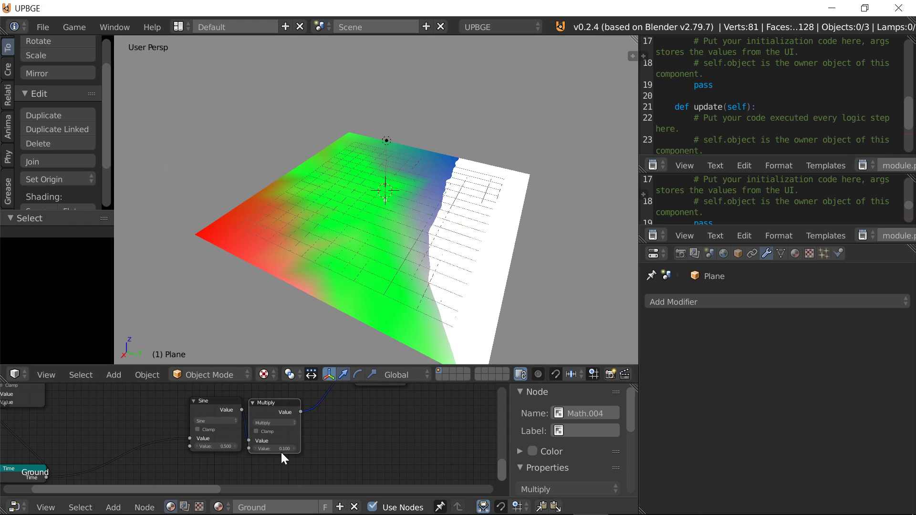
key("Escape")
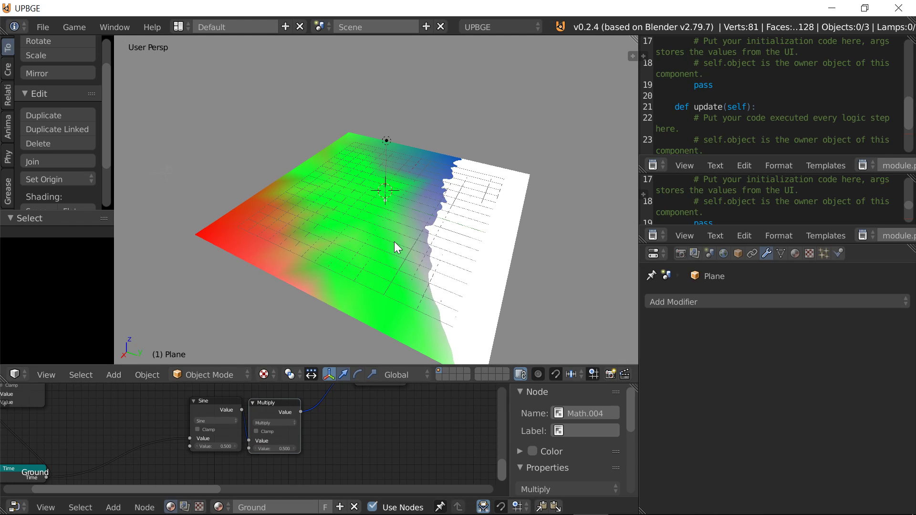
key("p")
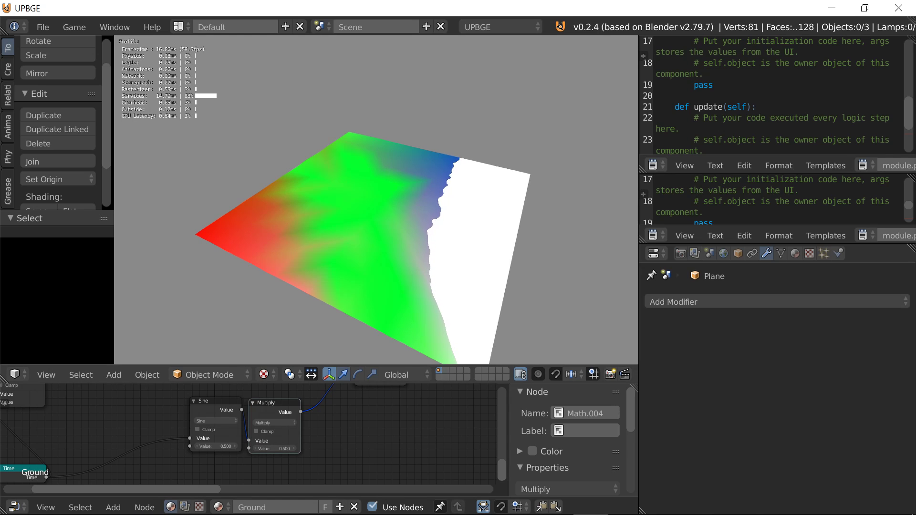
key("Escape")
key("Home")
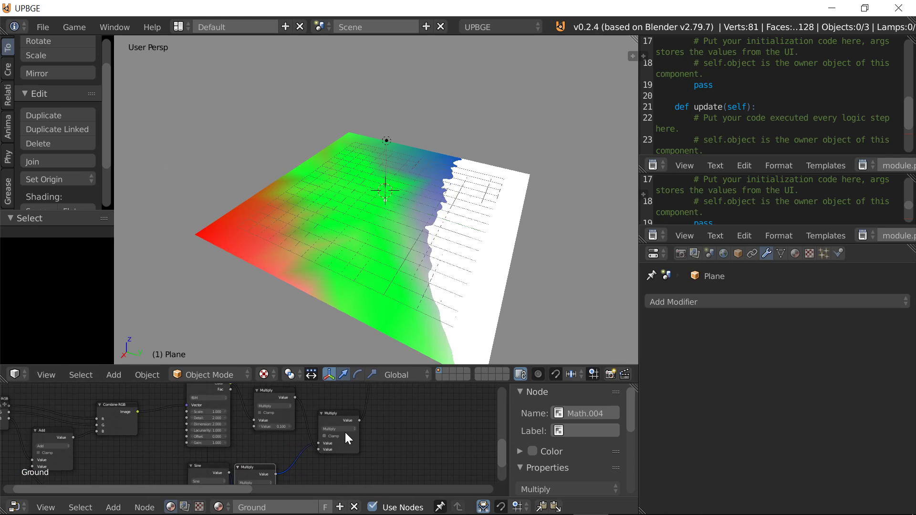
- Adjust the Math.006 node and set the Multiply value to 0.100, then test-play the ground
left_click(346, 431)
left_click(339, 422)
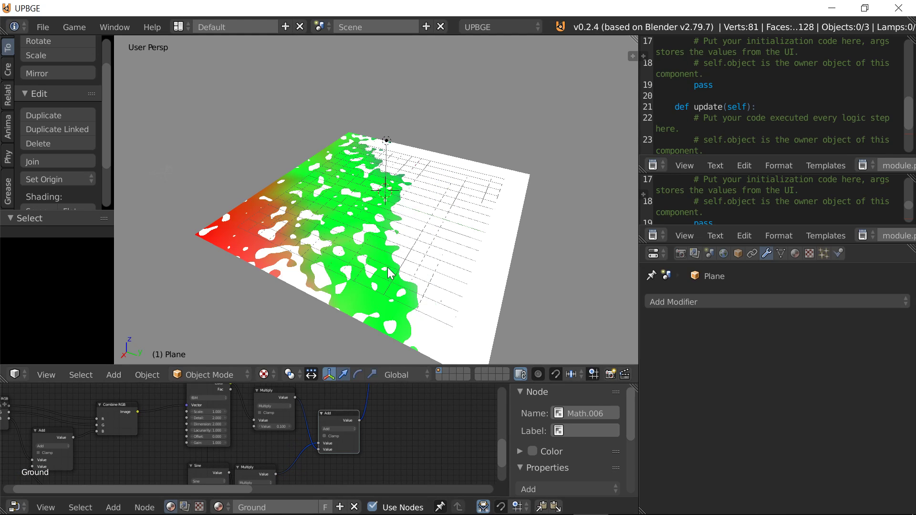
scroll(350, 425, "up", 1)
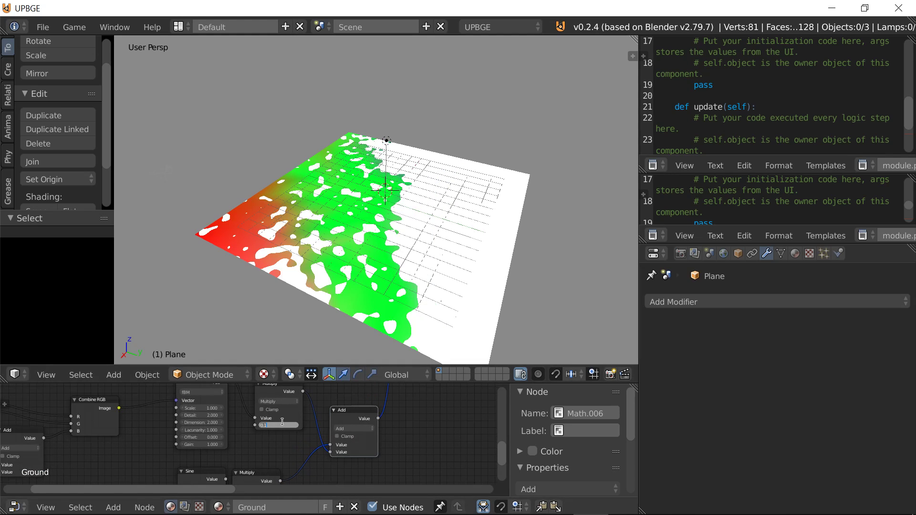
type(".005")
key("Return")
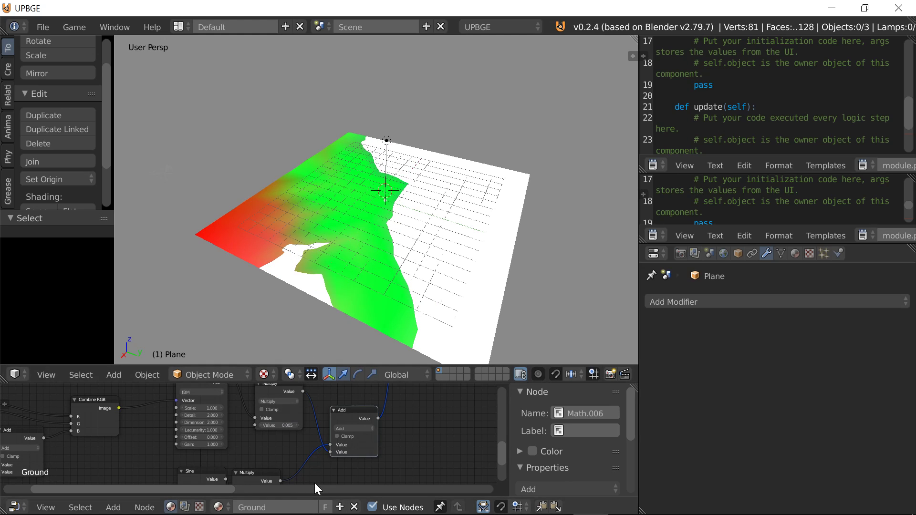
middle_click_drag(304, 446, 301, 393)
scroll(256, 461, "up", 1)
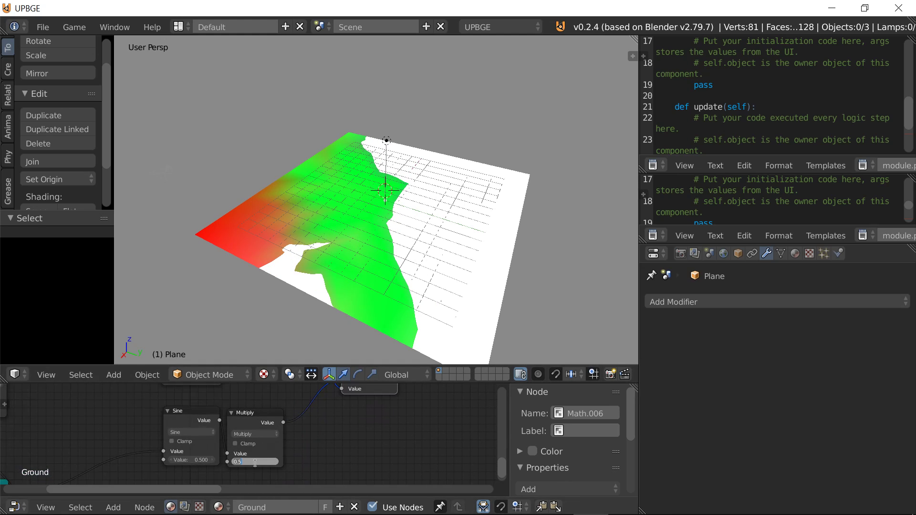
key("Return")
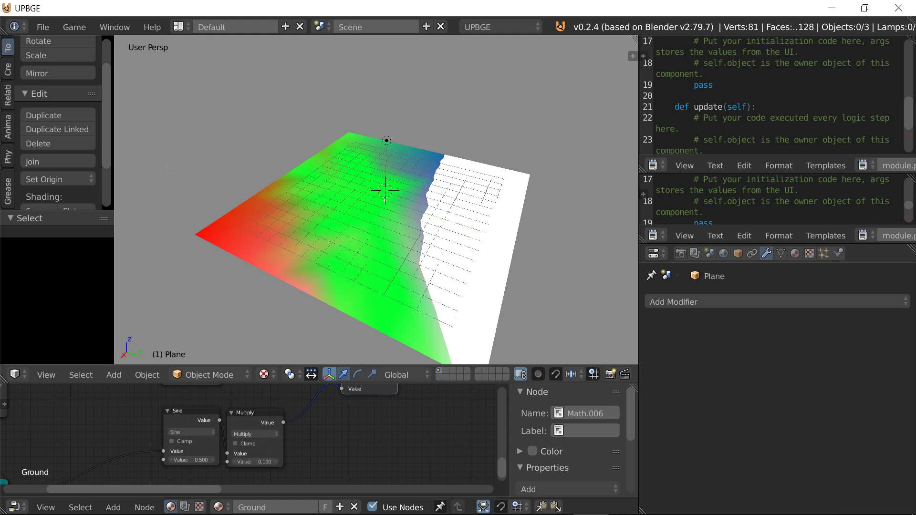
key("p")
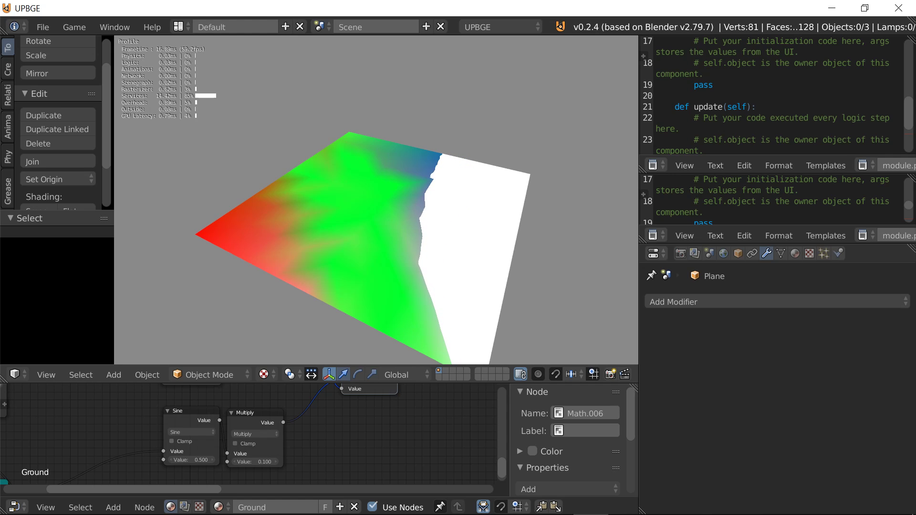
key("Escape")
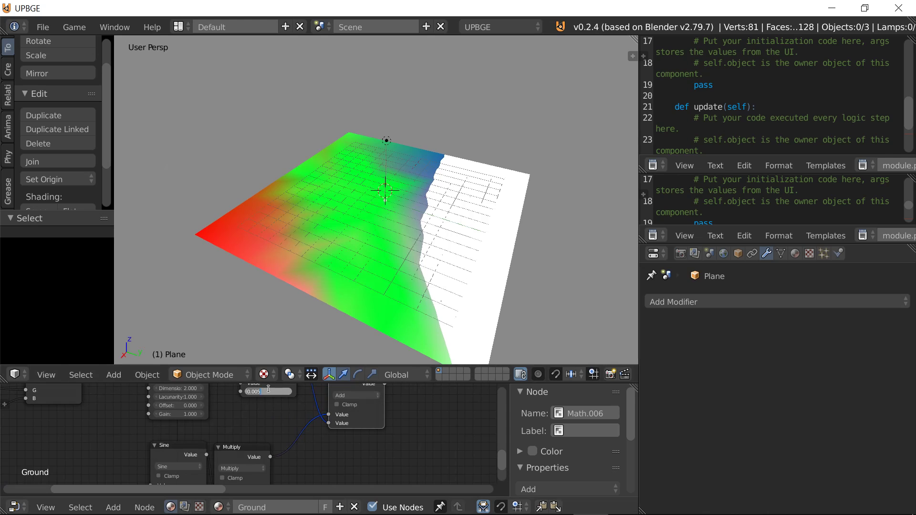
- Set the noise value to 0.050 and then 0.025, test-playing after each change
key("Return")
key("p")
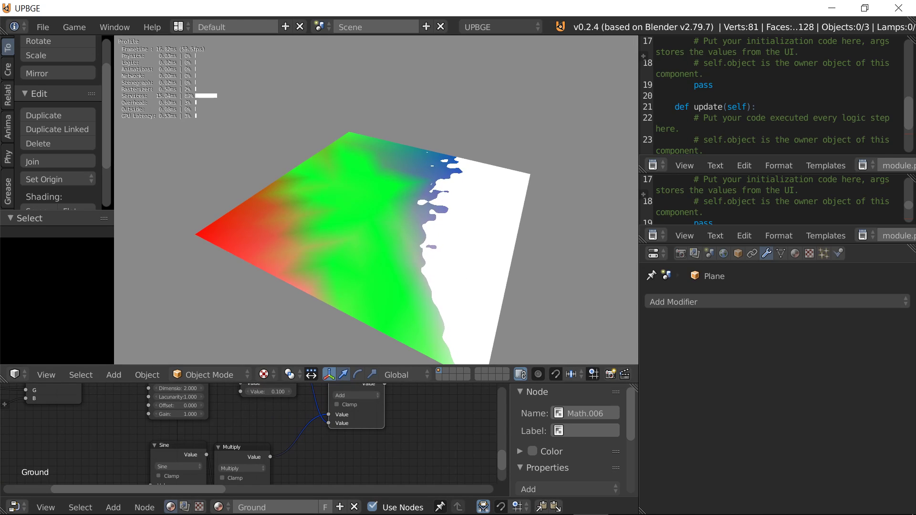
key("Escape")
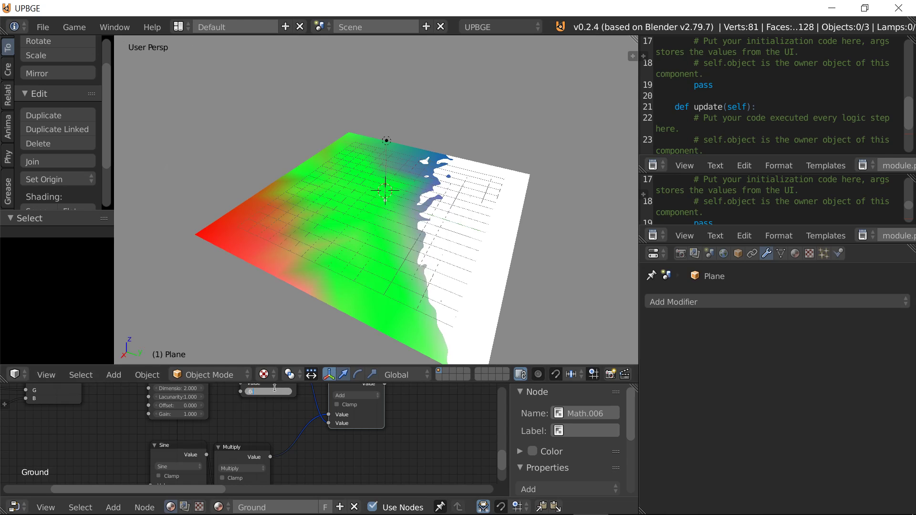
key("Return")
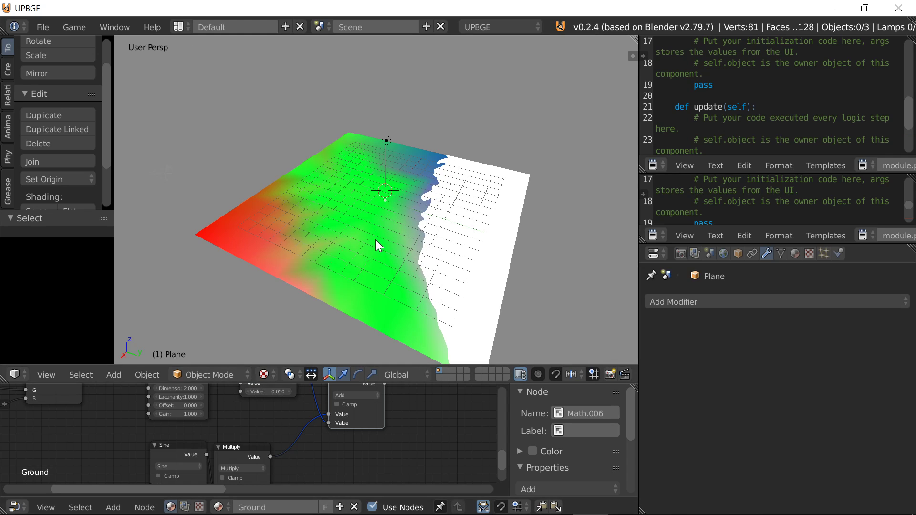
key("p")
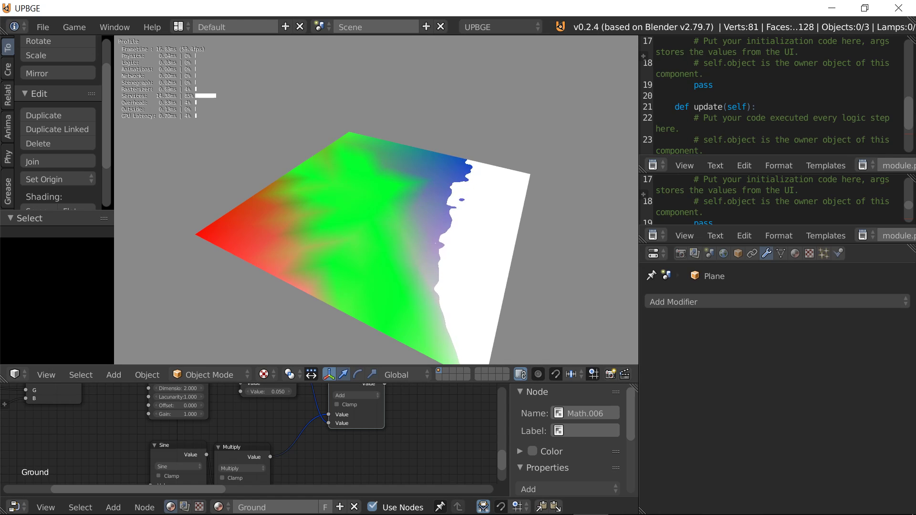
key("Escape")
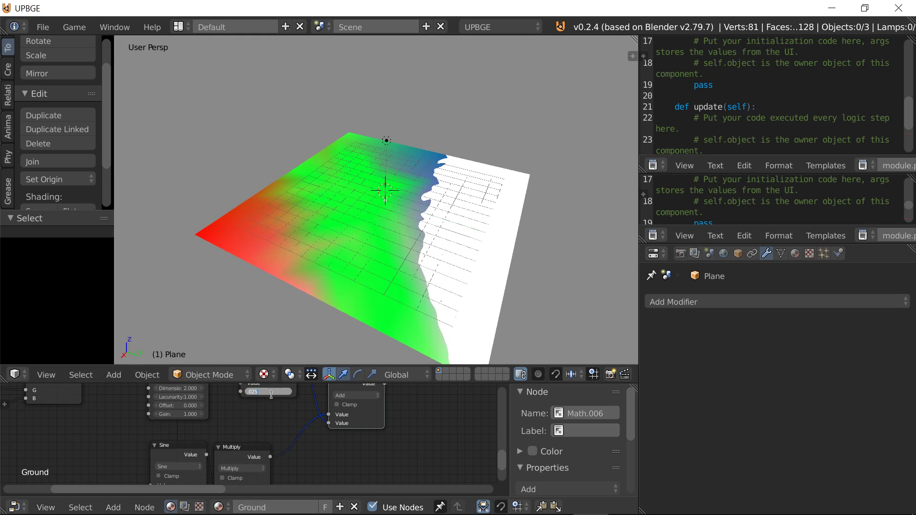
key("Return")
key("p")
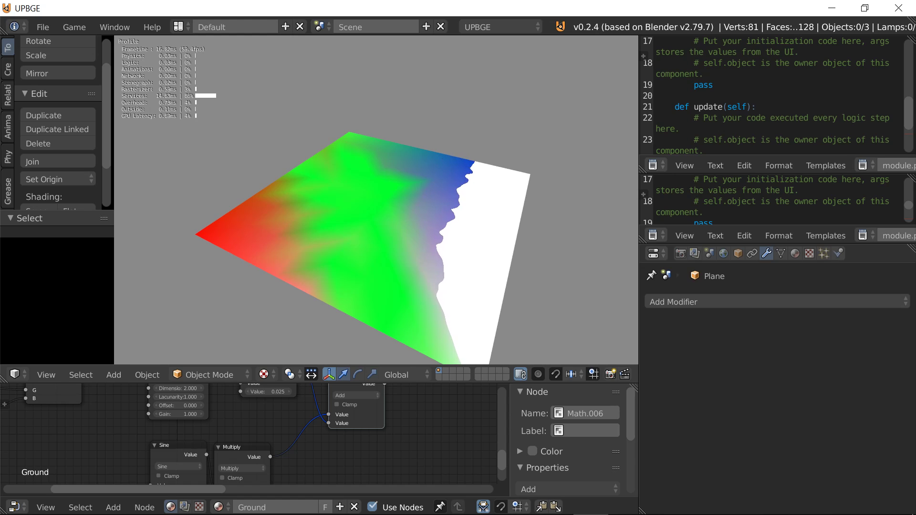
- Stop the game and paint a white stroke into the middle of the plane in Vertex Paint mode
key("Escape")
left_click(203, 375)
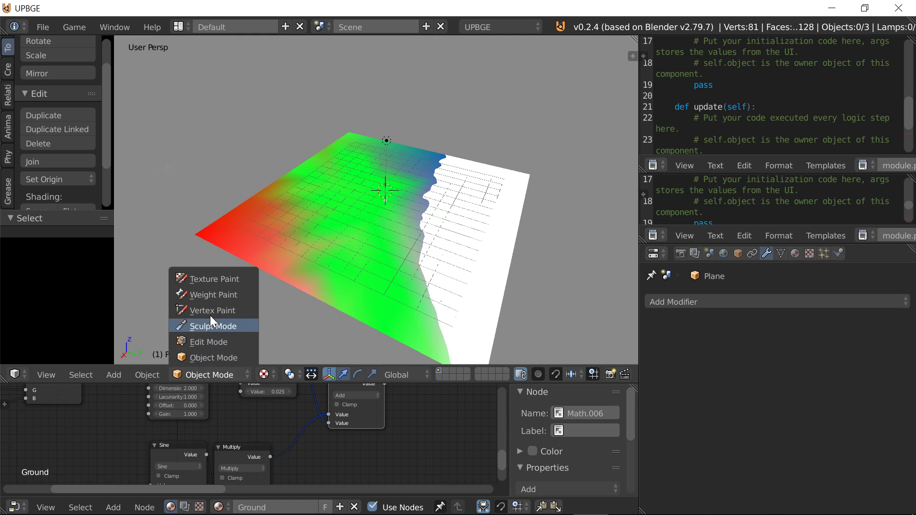
left_click(211, 311)
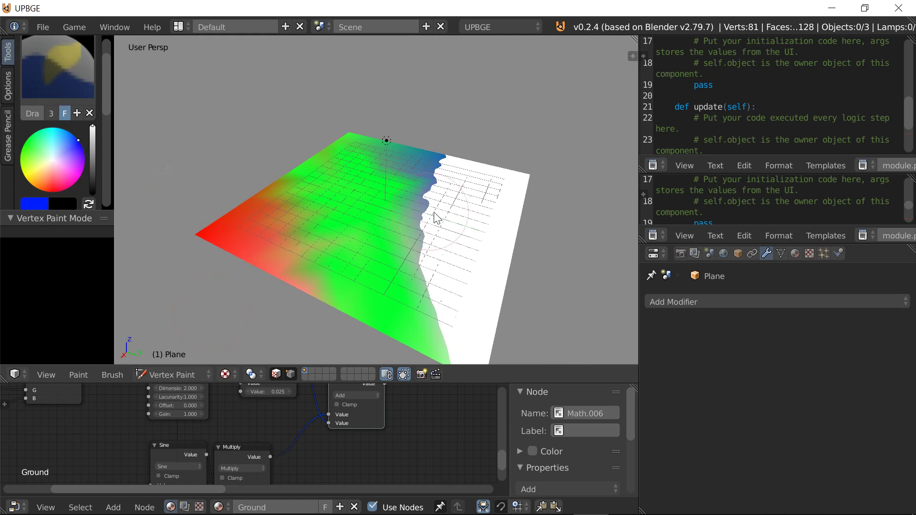
left_click_drag(507, 258, 355, 188)
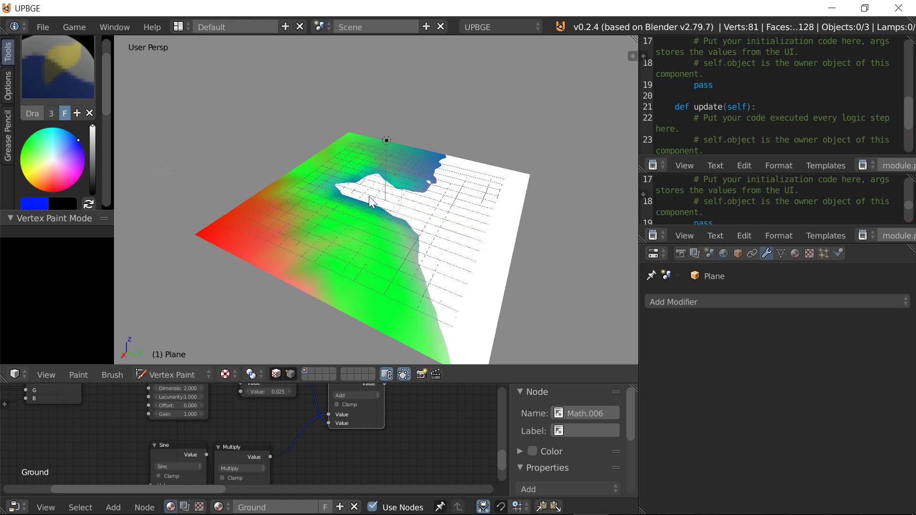
- Return to Object Mode via Edit Mode and test-play the painted path
left_click(163, 376)
left_click(184, 342)
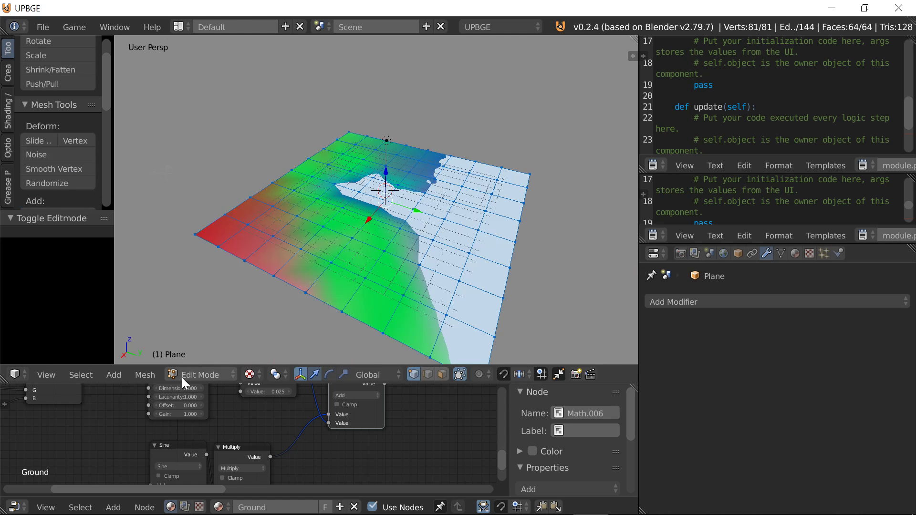
left_click(182, 377)
left_click(187, 354)
key("p")
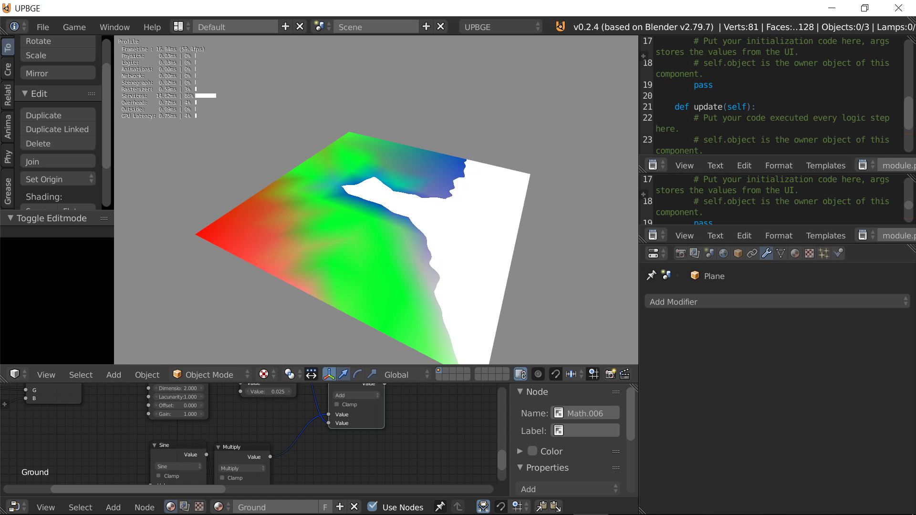
key("Escape")
- Unlink the Mix node's Color1 input, set it to dark grey, and test-play the ground
scroll(243, 425, "down", 3)
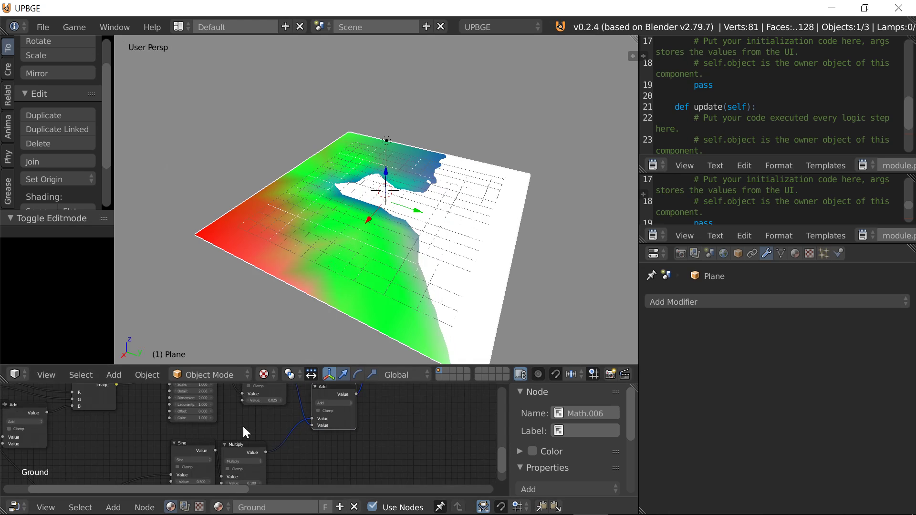
mouse_move(242, 424)
middle_mouse_down()
mouse_move(276, 424)
mouse_move(173, 431)
middle_mouse_up()
scroll(273, 451, "down", 1)
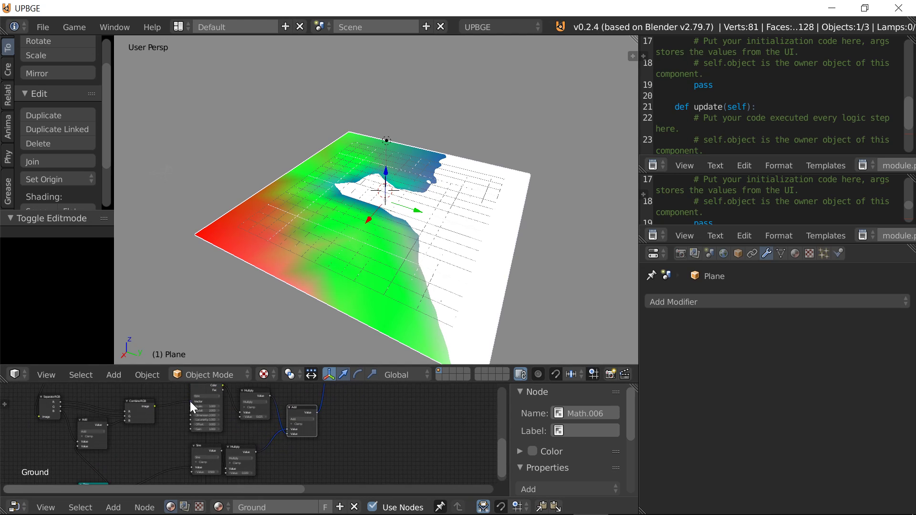
middle_click_drag(190, 401, 194, 441)
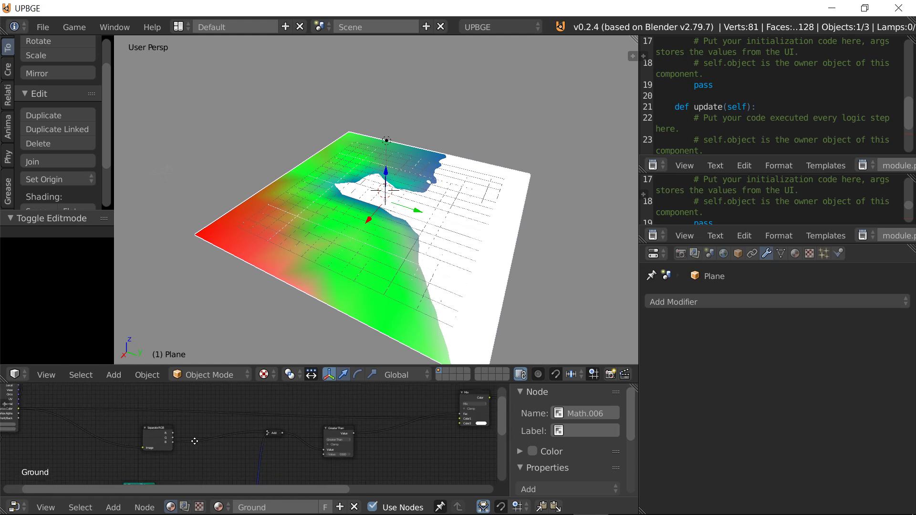
middle_click_drag(197, 419, 373, 456)
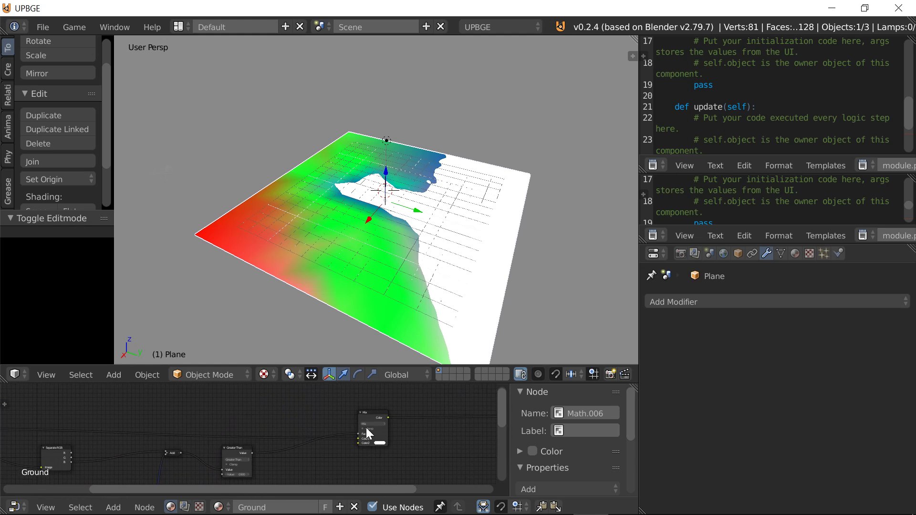
scroll(368, 434, "up", 2)
scroll(224, 454, "down", 2)
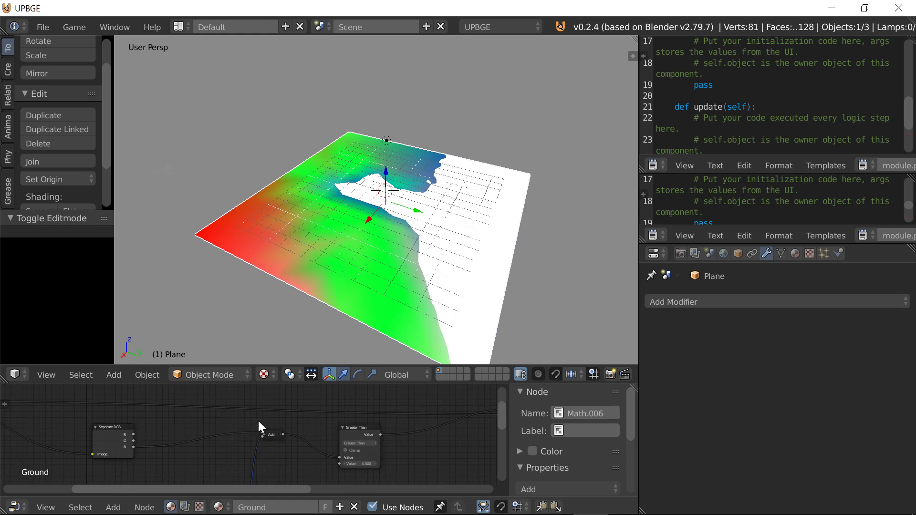
middle_click_drag(258, 419, 403, 429)
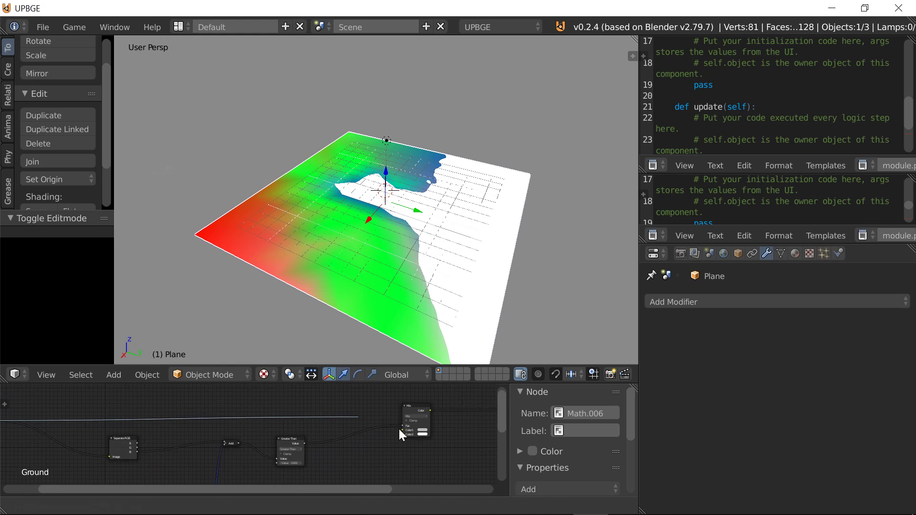
left_click_drag(402, 429, 424, 431)
left_click(423, 431)
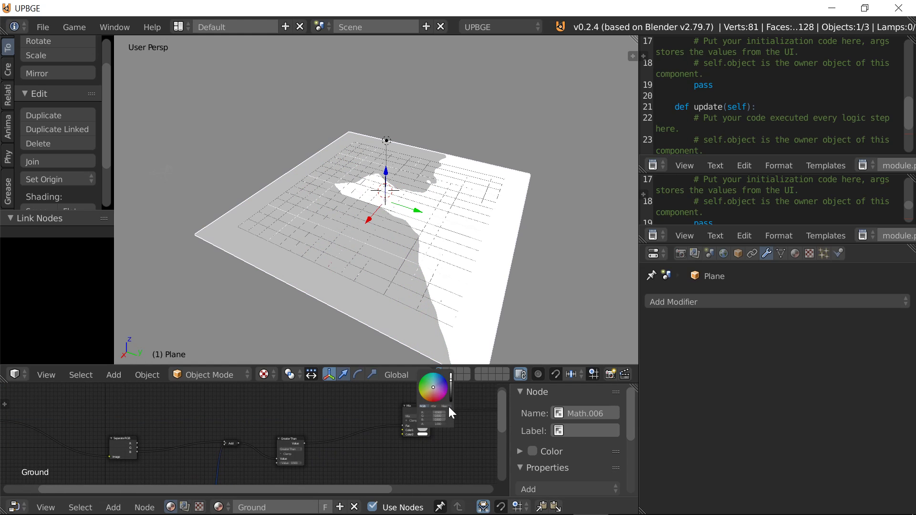
left_click_drag(451, 388, 451, 393)
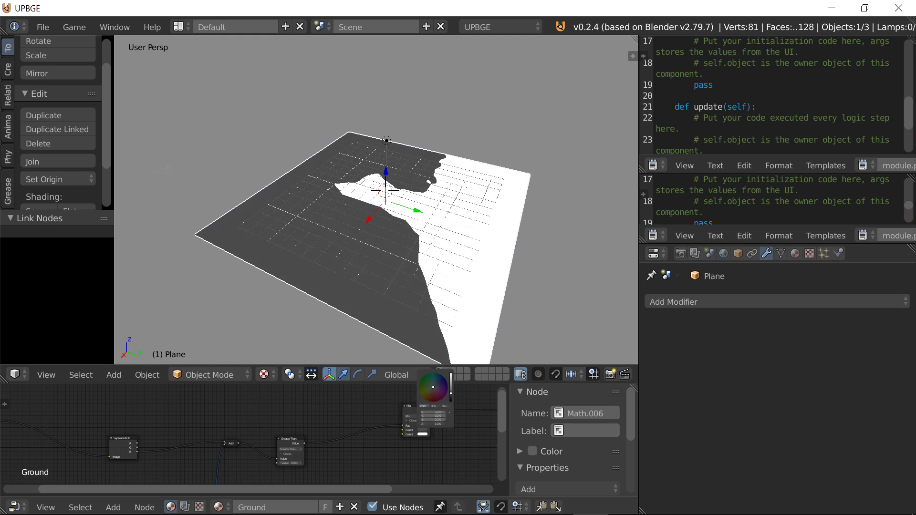
key("p")
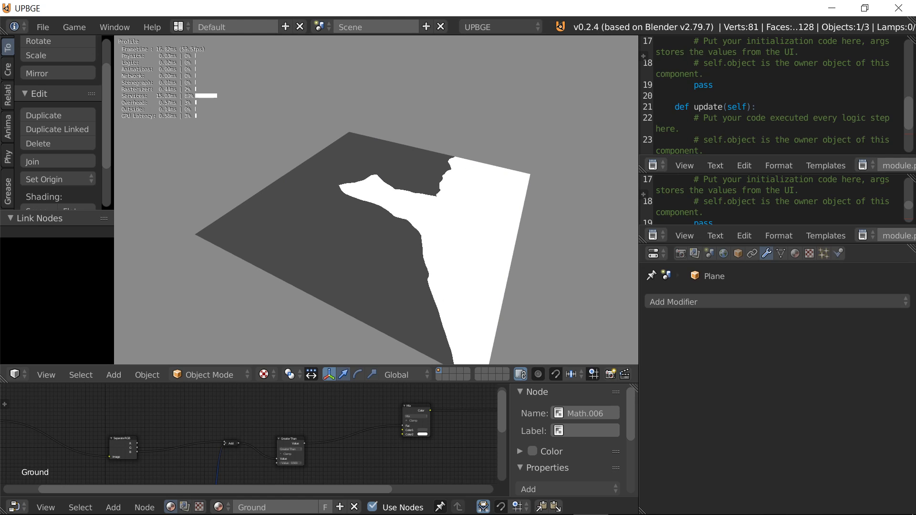
key("Escape")
- Paint dark grey along the plane's right edge in Vertex Paint, then test-play again
left_click(215, 370)
left_click(220, 309)
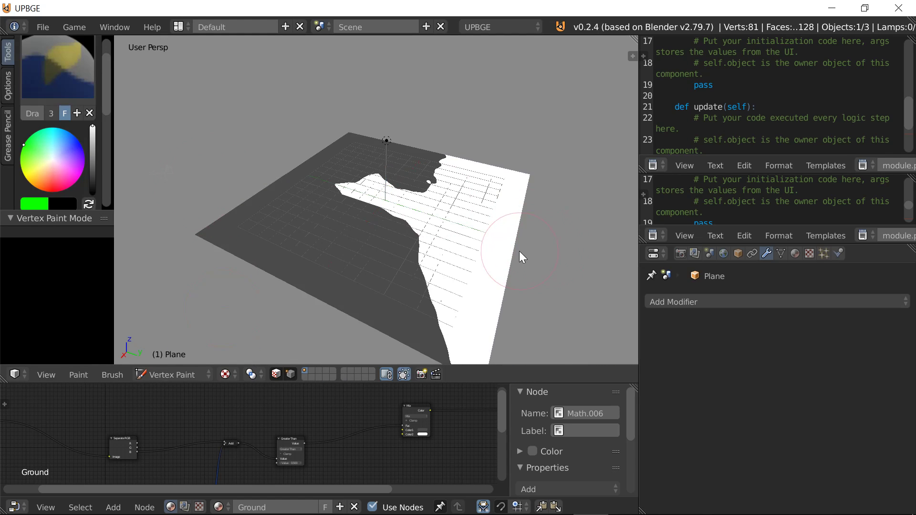
left_click_drag(507, 245, 502, 307)
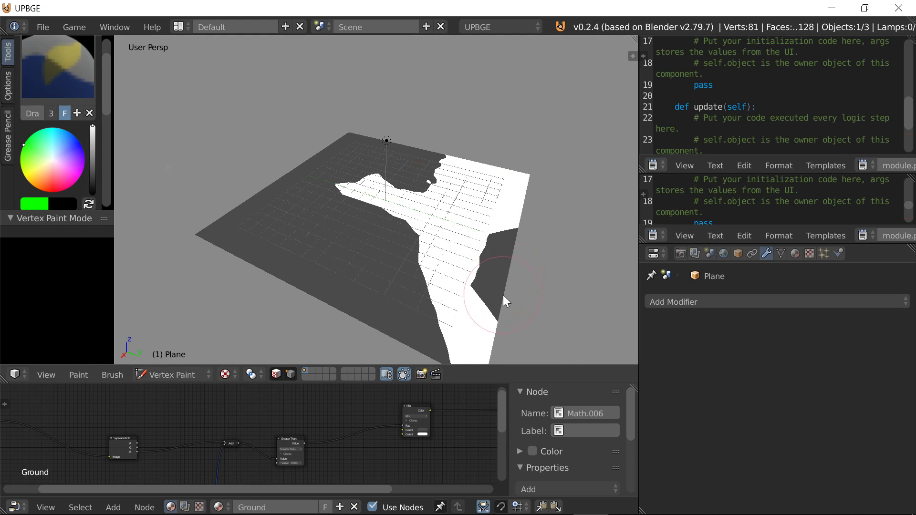
left_click(176, 375)
left_click(186, 354)
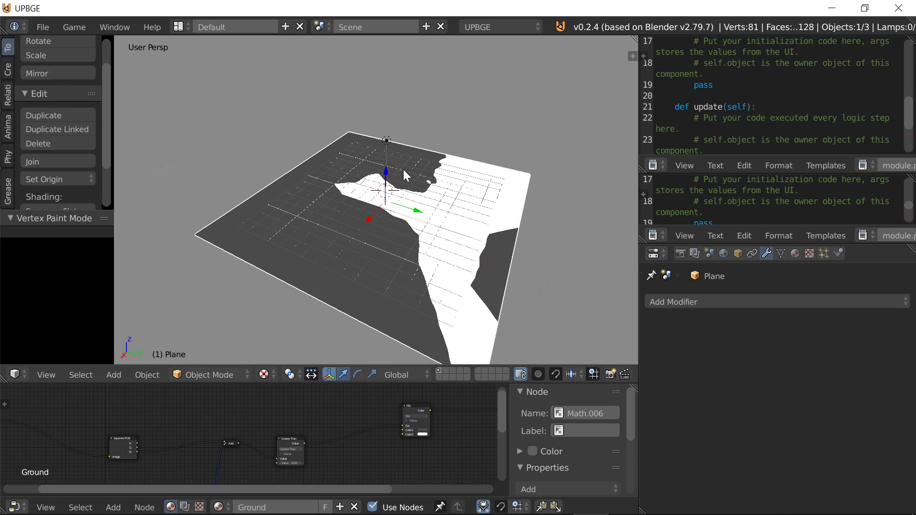
key("p")
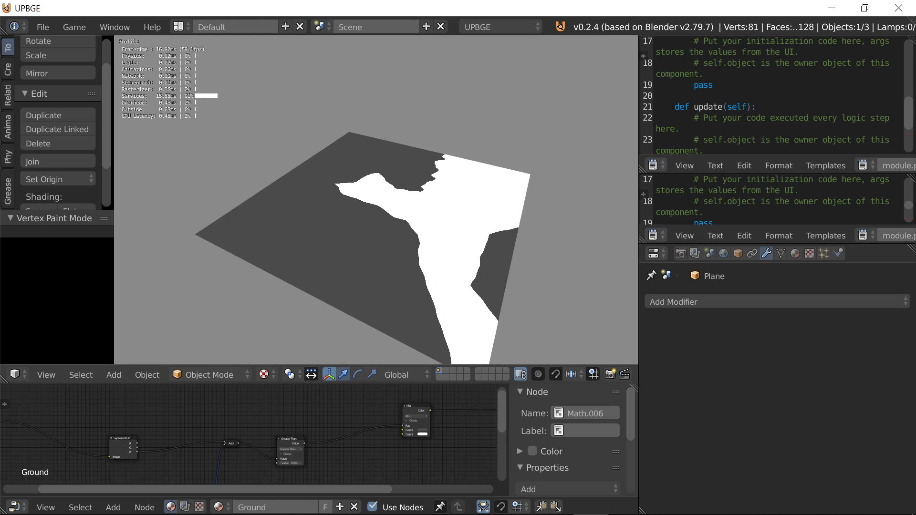
key("Escape")
mouse_move(237, 512)
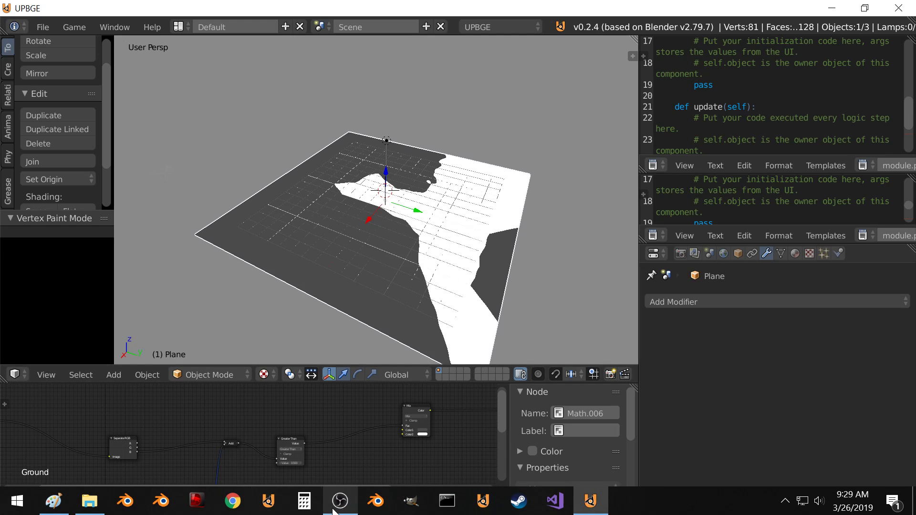